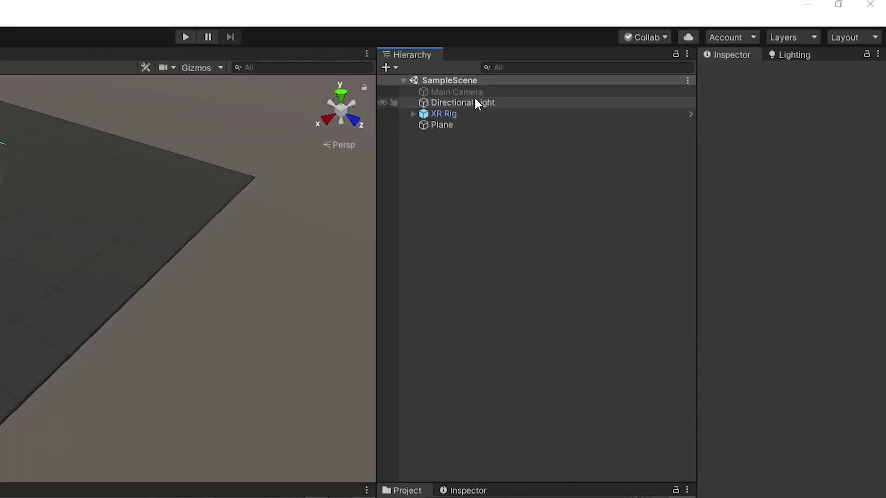
Inspect the Main Camera, XR Rig and Plane, then bring up the Free pack of medieval weapons store page.
left_click(619, 63)
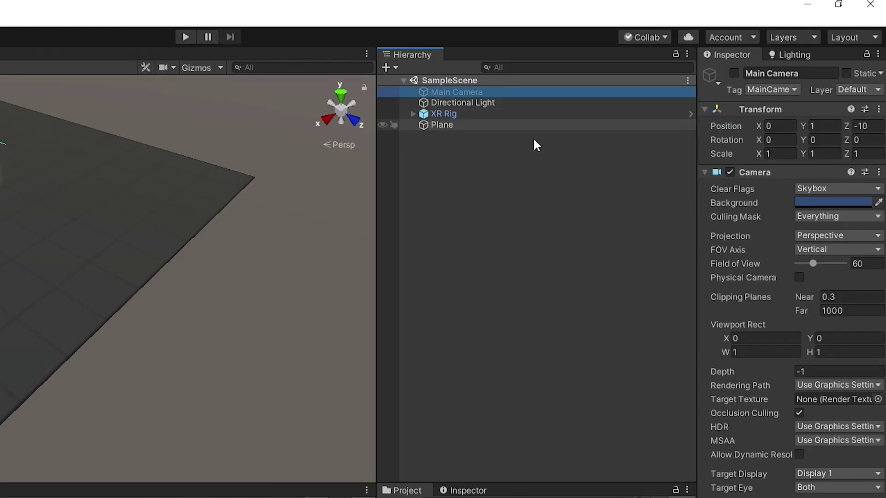
left_click(506, 115)
left_click(487, 124)
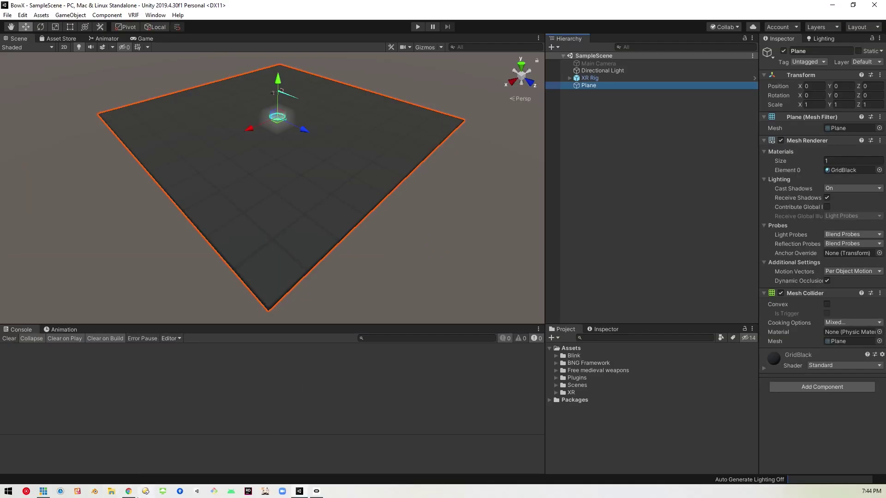
left_click(130, 491)
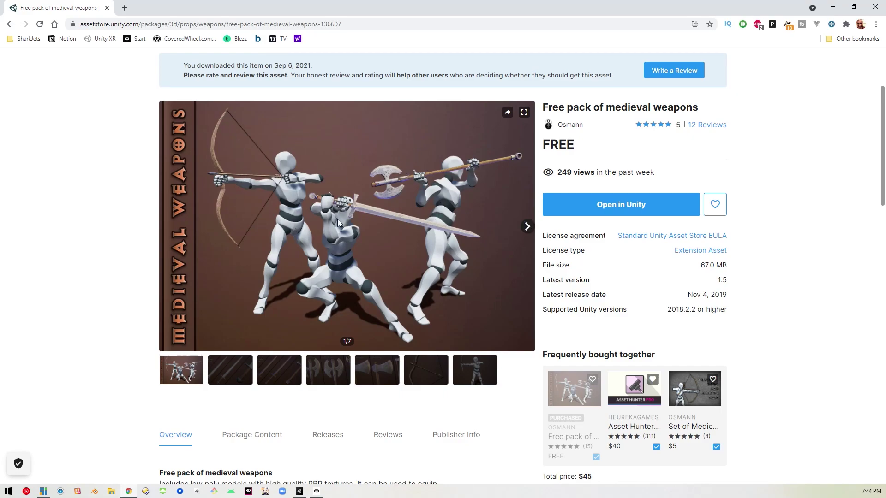
left_click_drag(580, 144, 545, 144)
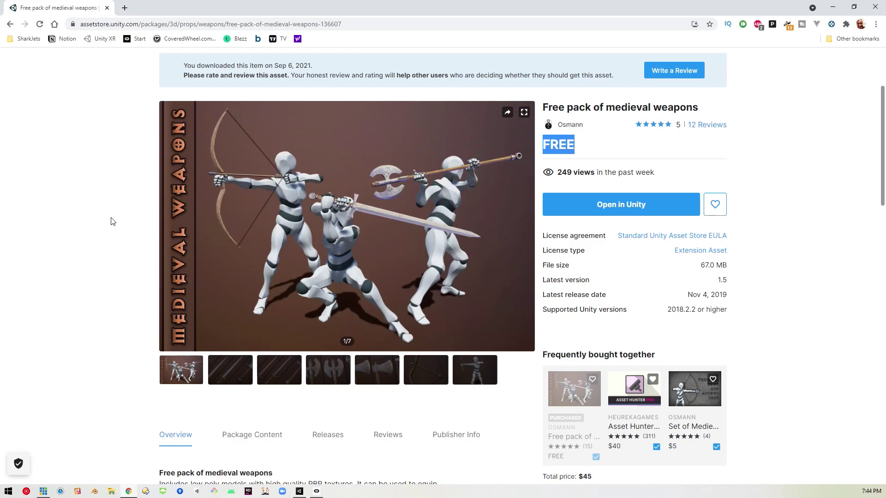
scroll(116, 251, "down", 10)
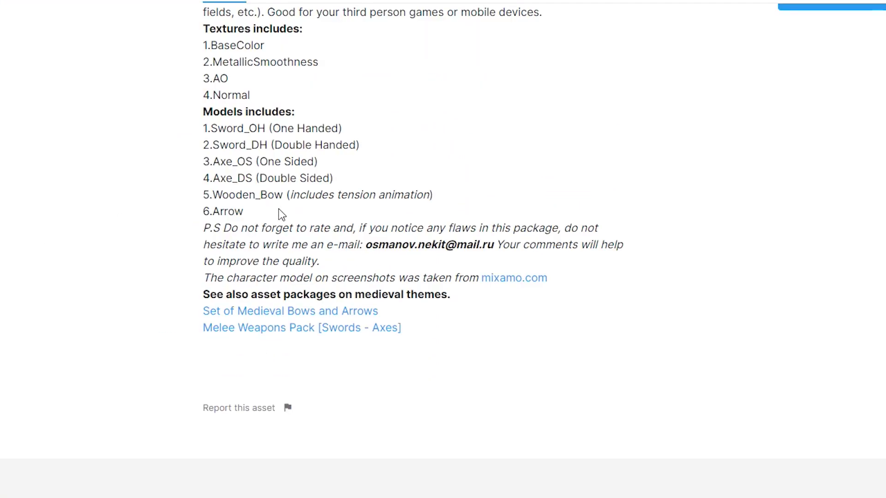
left_click_drag(210, 195, 436, 195)
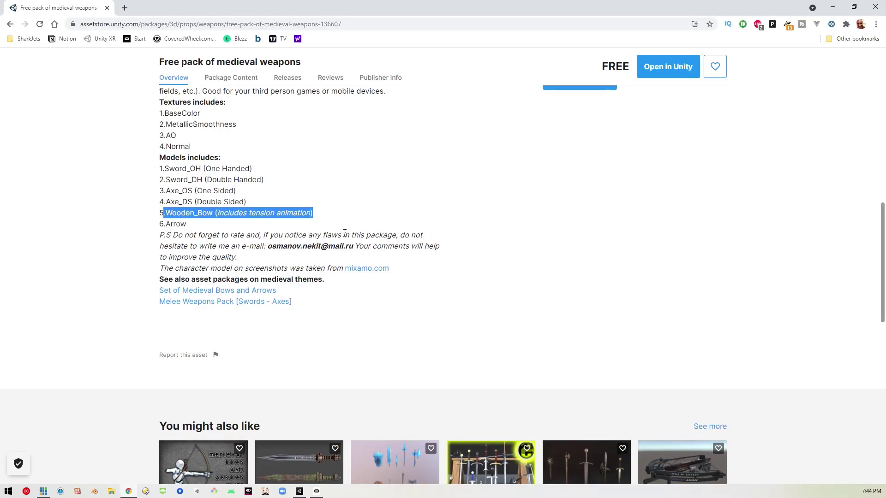
scroll(352, 231, "up", 15)
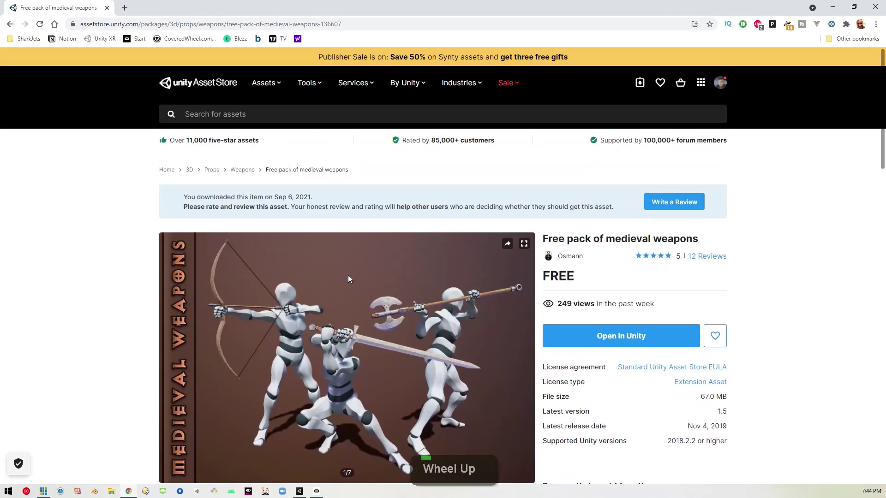
Find the BowNew prefab by searching 'bowne' and add it to the scene.
left_click(300, 491)
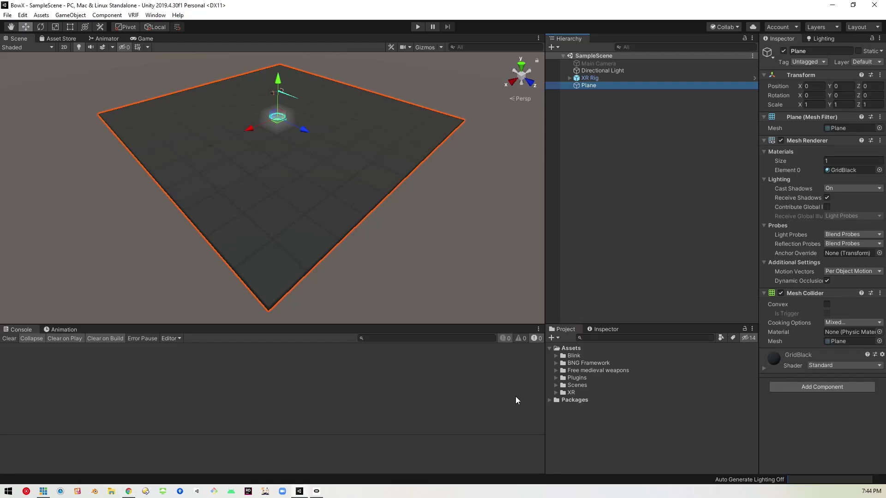
left_click(602, 231)
left_click(616, 338)
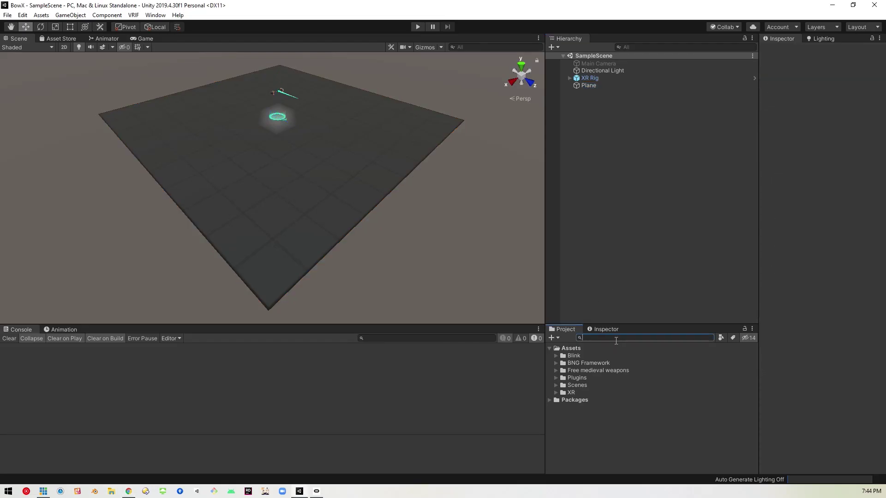
type("bow")
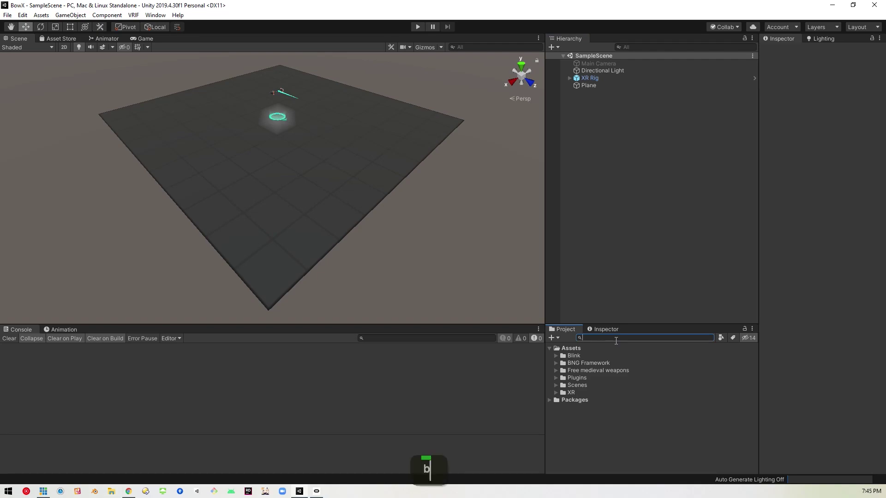
scroll(622, 358, "down", 10)
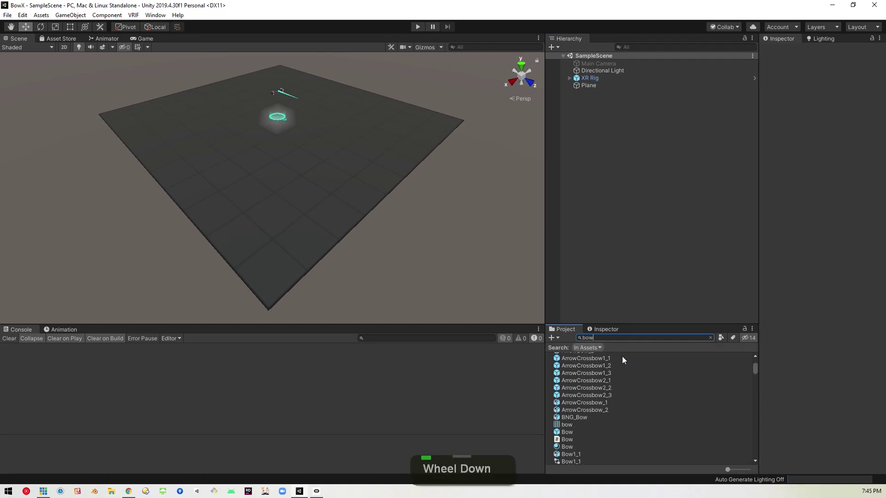
scroll(622, 360, "down", 10)
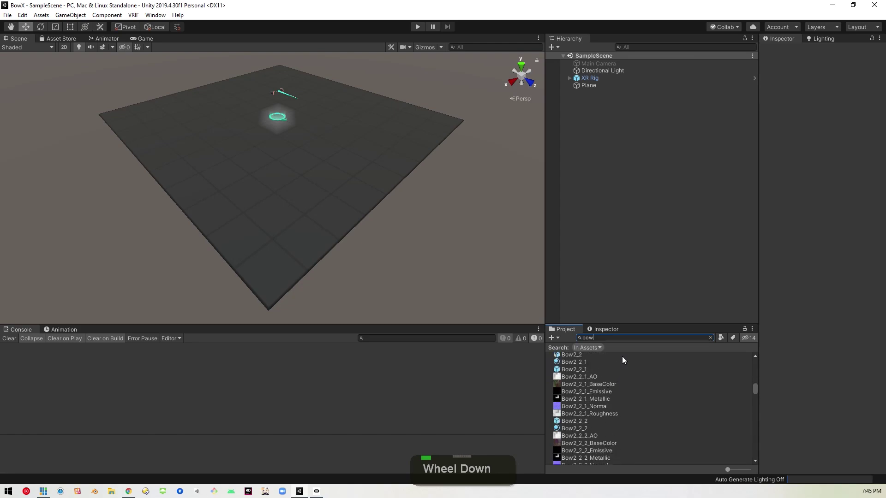
type("ne")
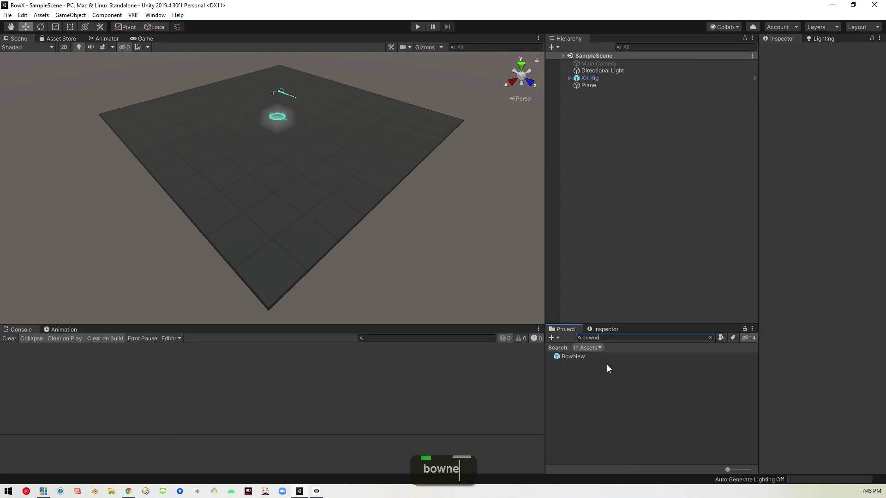
left_click_drag(588, 356, 632, 161)
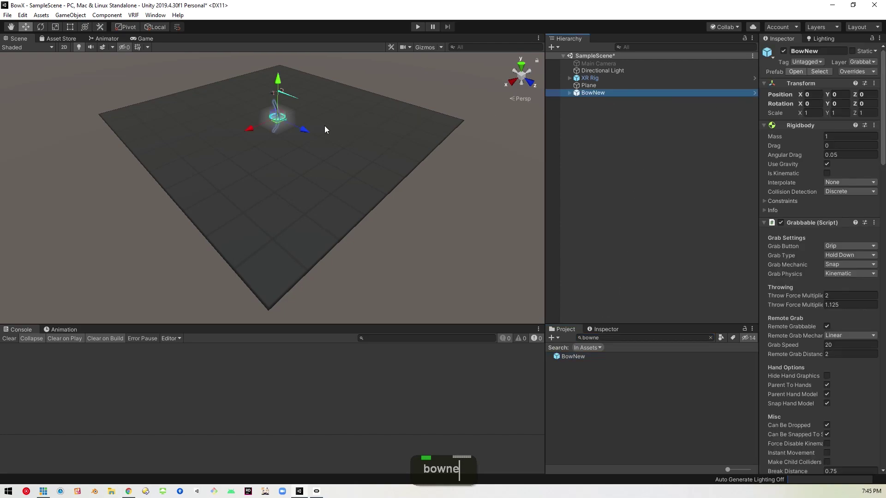
Position BowNew at Y 1 and Z 1.46, then fly the view in to the bow.
left_click_drag(303, 131, 335, 144)
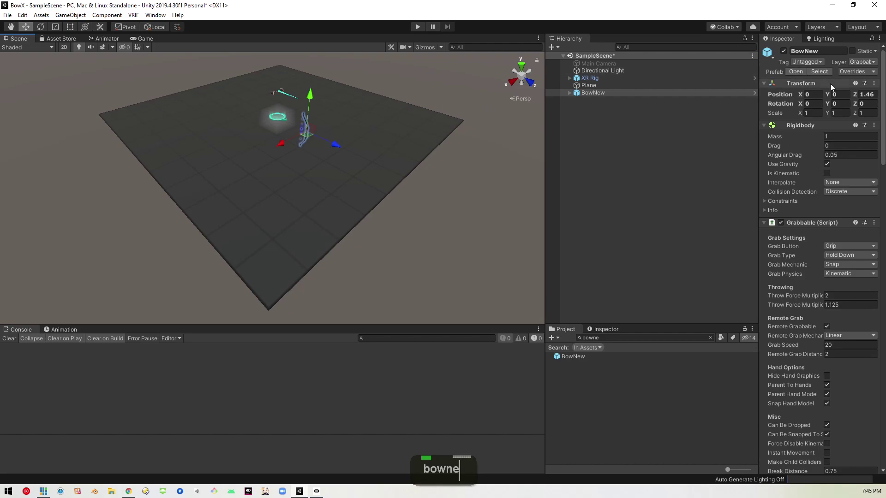
left_click(839, 94)
type("1")
key("Return")
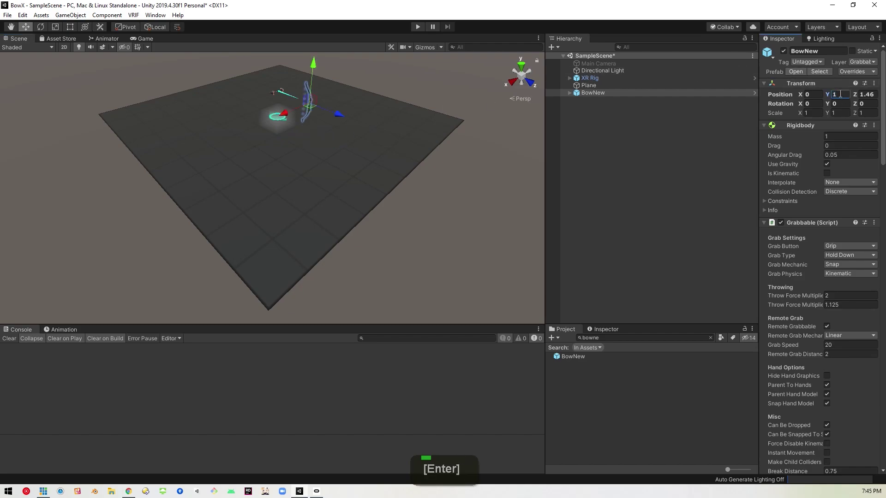
right_click_drag(292, 193, 441, 173)
key("w")
key("s")
key("s")
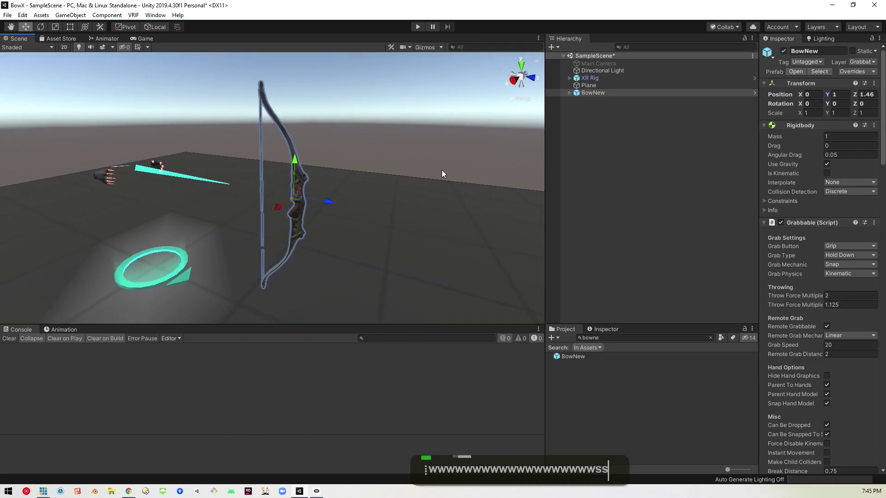
Add the Wooden Bow prefab from the Free medieval weapons folder to the scene.
left_click(710, 338)
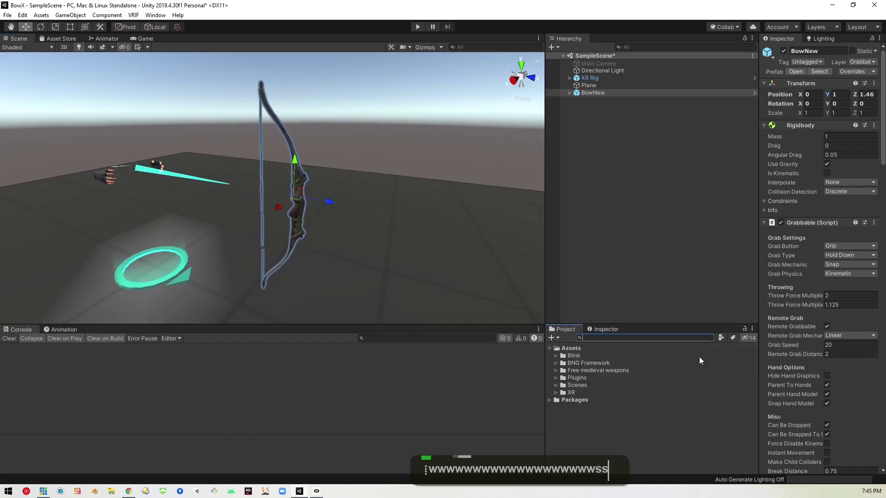
left_click(556, 370)
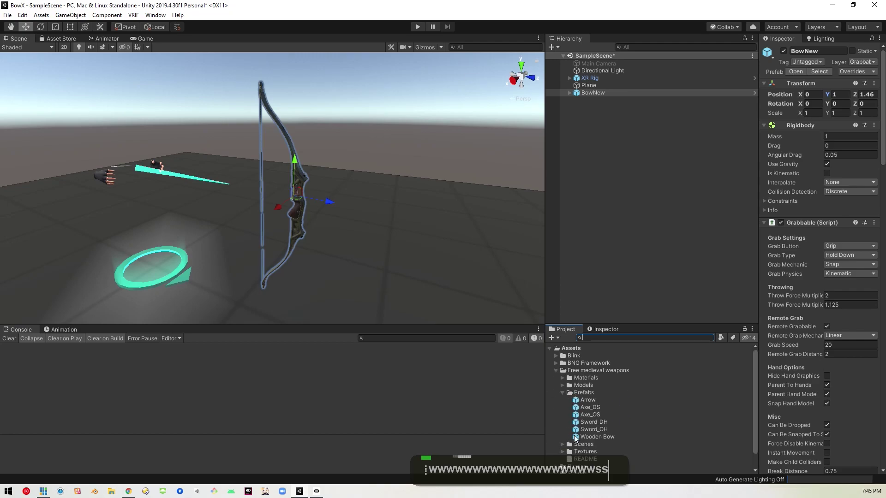
left_click_drag(604, 437, 607, 169)
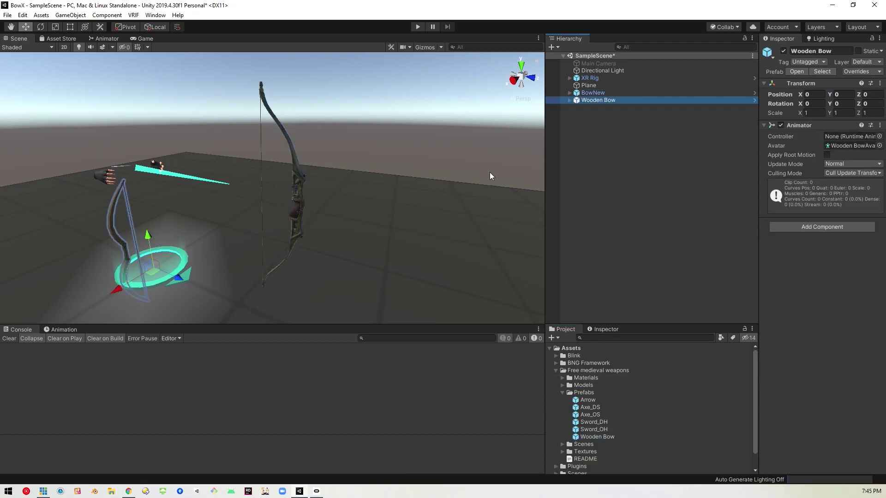
Place the Wooden Bow at Y 1 and Z 1.825, framing both bows in view.
left_click(837, 95)
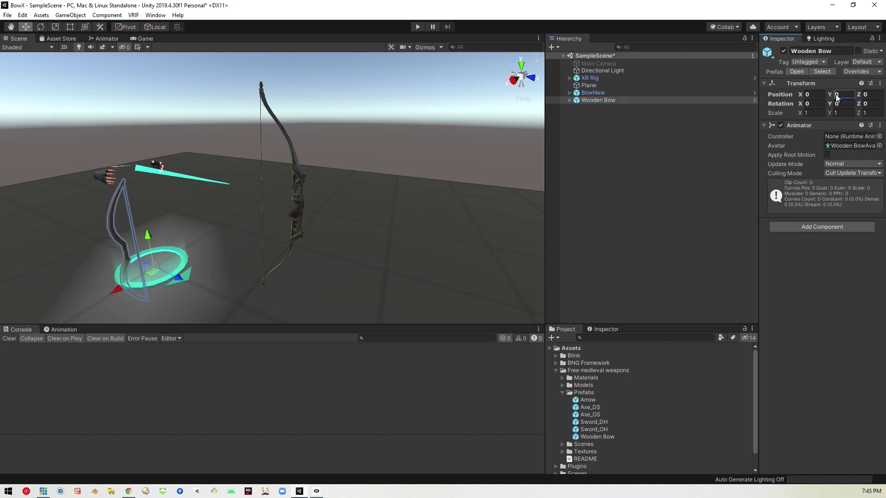
type("1")
key("Return")
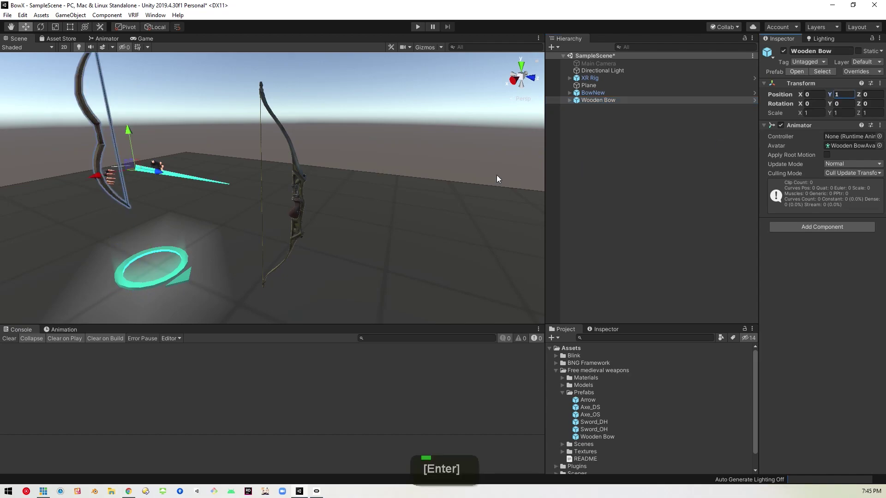
left_click_drag(154, 171, 262, 197)
right_click_drag(302, 197, 265, 166)
key("d")
key("d")
key("a")
key("s")
key("a")
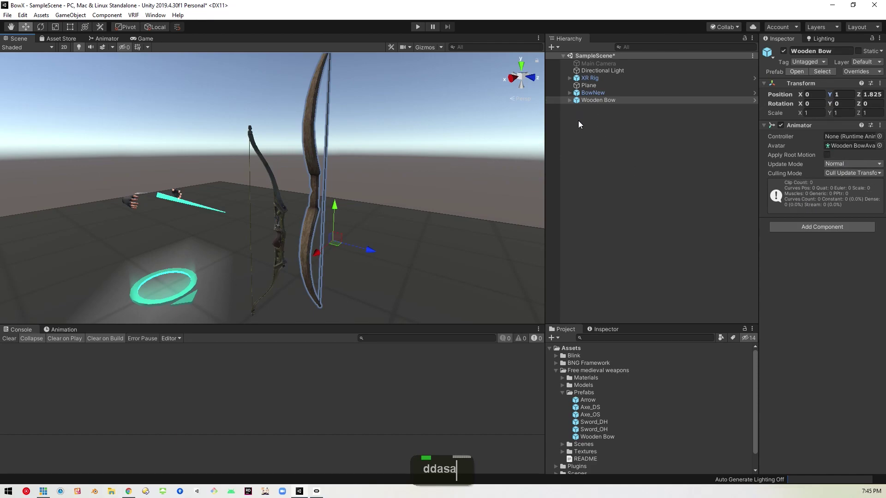
Expand Wooden Bow > Wooden Bow_1 > WB.main and test-drag the WB.string bone along X.
left_click(569, 100)
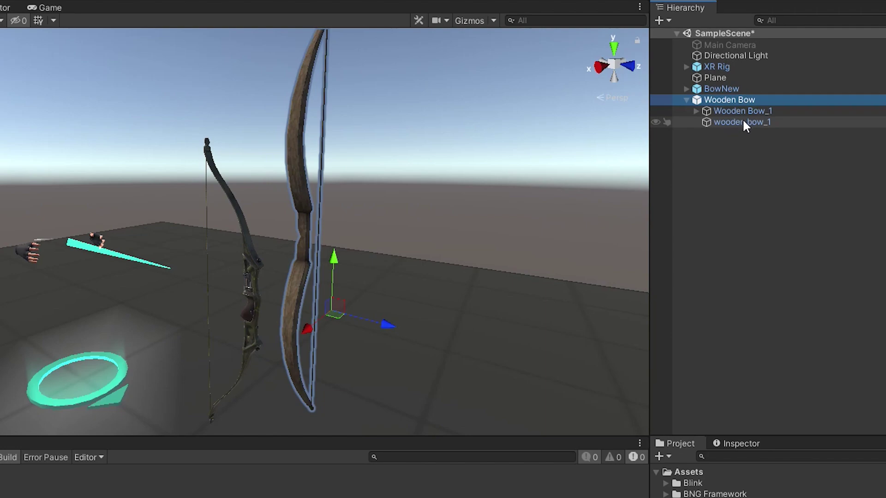
left_click(752, 121)
left_click_drag(604, 236, 468, 242, "alt")
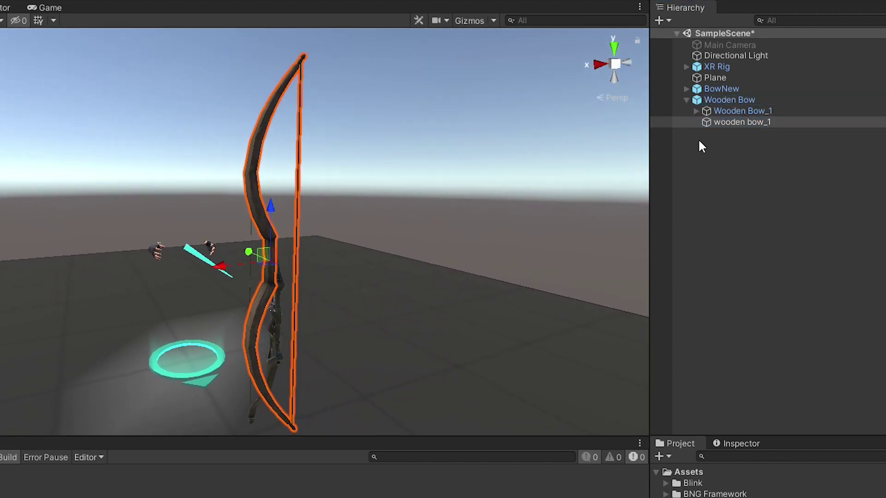
left_click(695, 111)
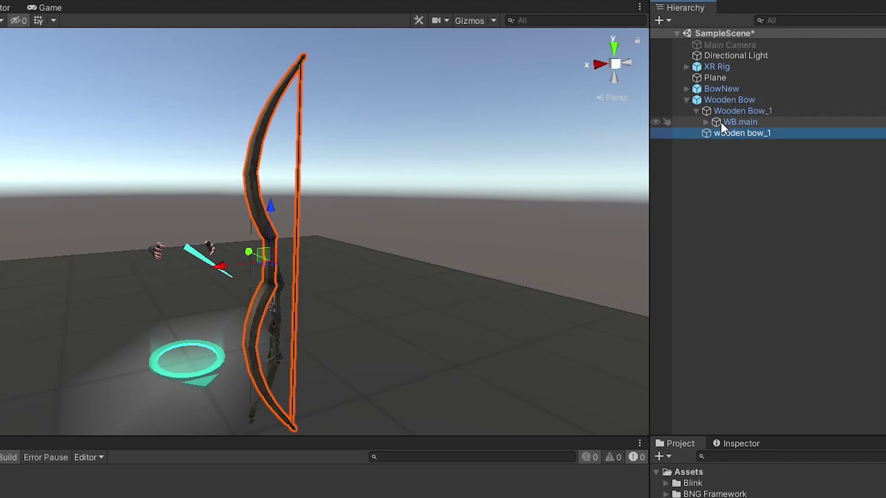
left_click(705, 121)
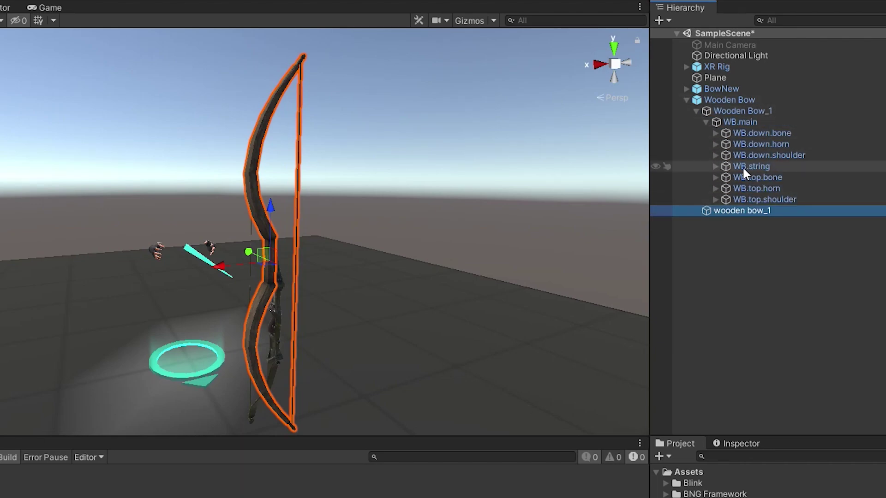
left_click(766, 166)
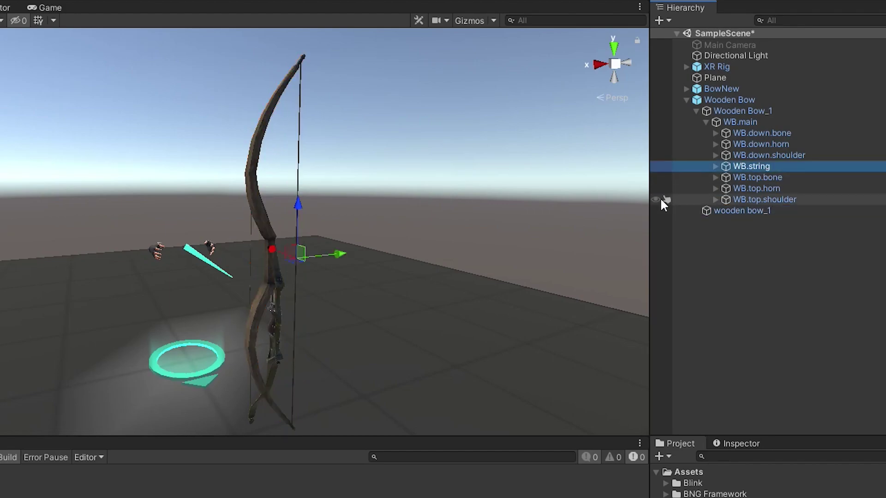
left_click_drag(347, 256, 371, 267)
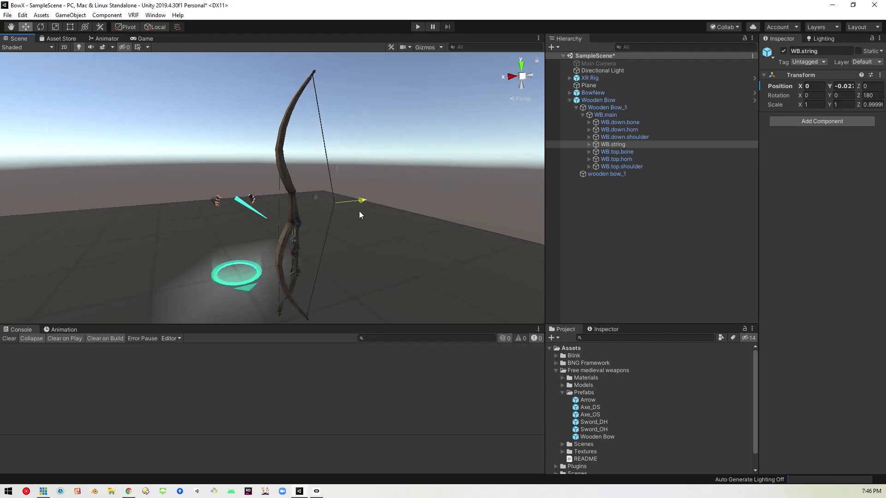
left_click_drag(359, 211, 348, 215)
key("1")
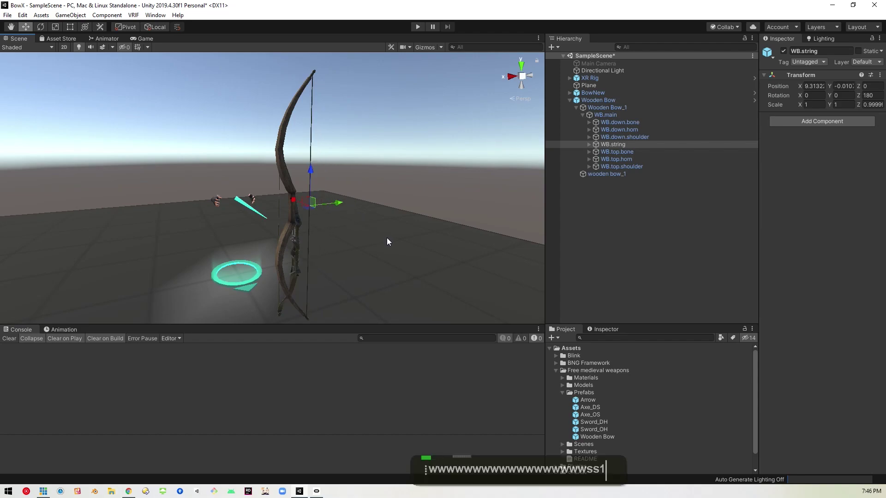
left_click(576, 108)
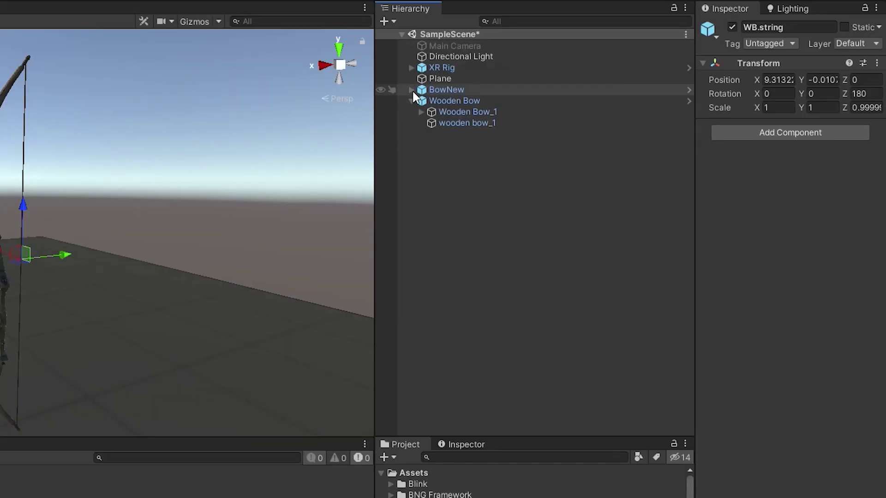
Unfold BowNew > BowModel > BNG_Bow > Bow and inspect its Recurve and String 2 meshes.
left_click(569, 93)
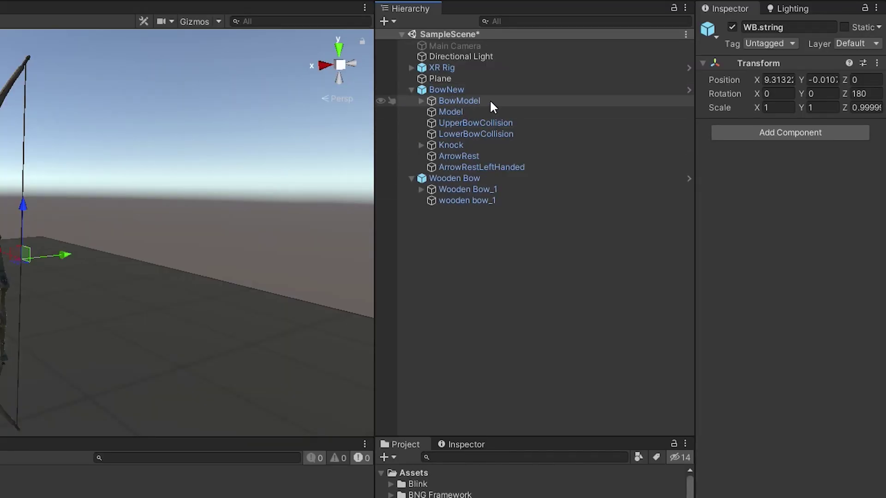
left_click(421, 100)
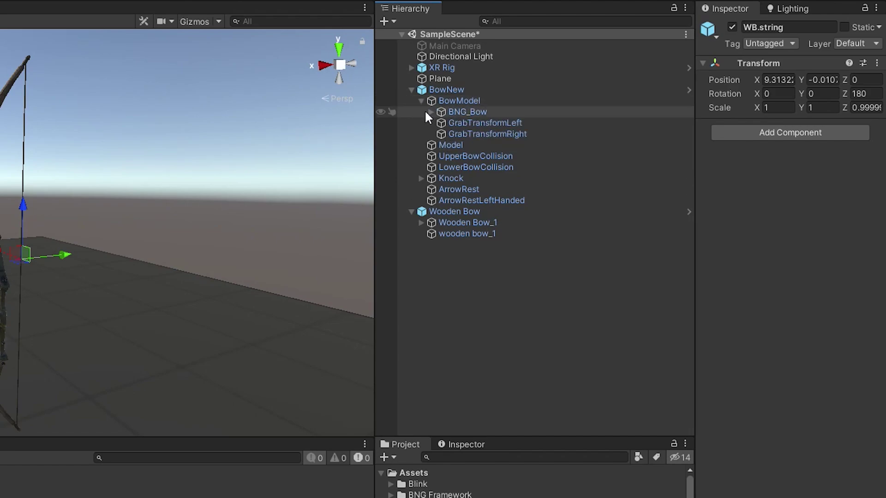
left_click(431, 112)
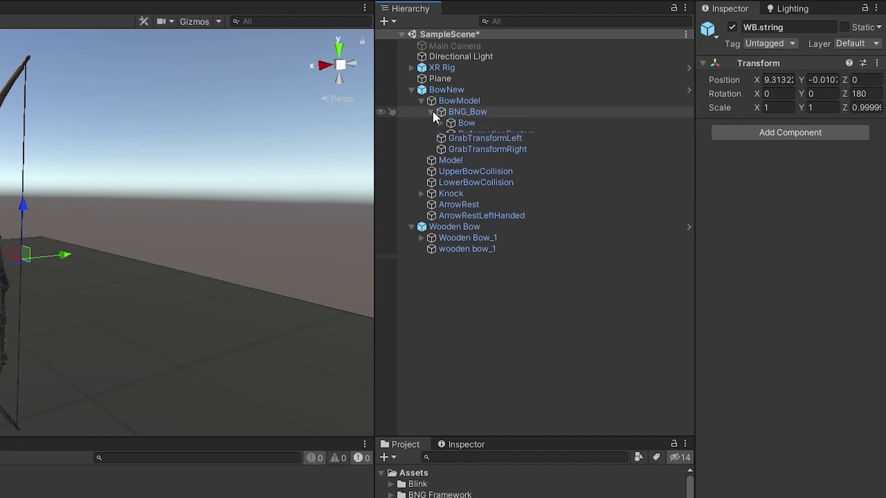
left_click(440, 123)
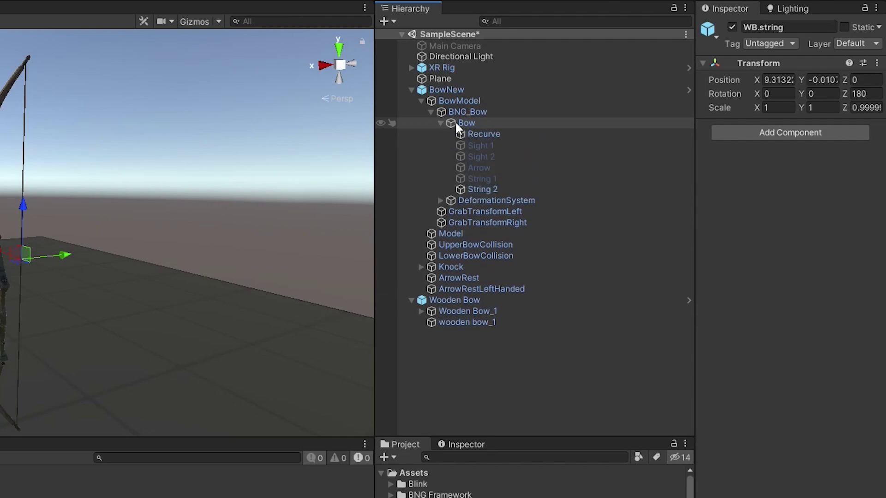
left_click(475, 135)
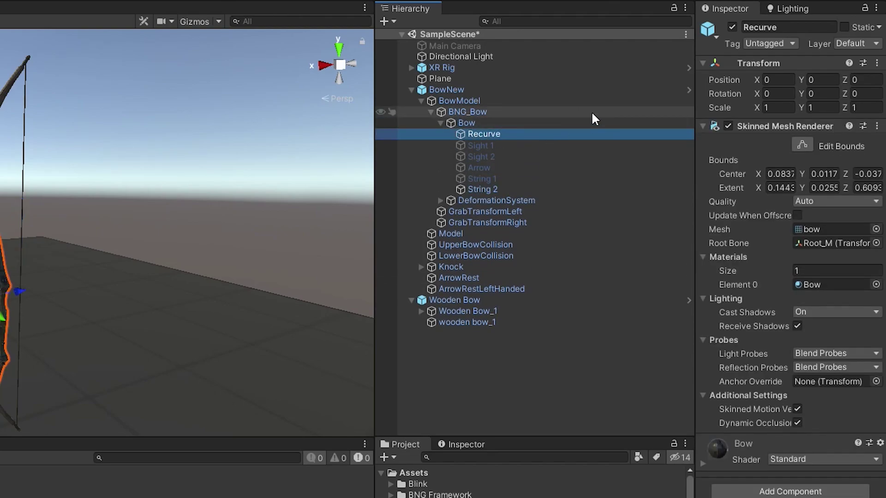
left_click(493, 188)
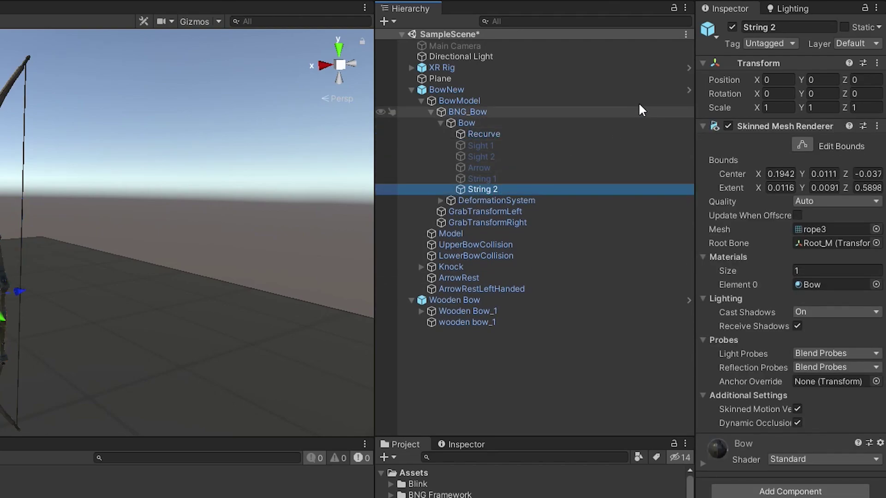
left_click(481, 133)
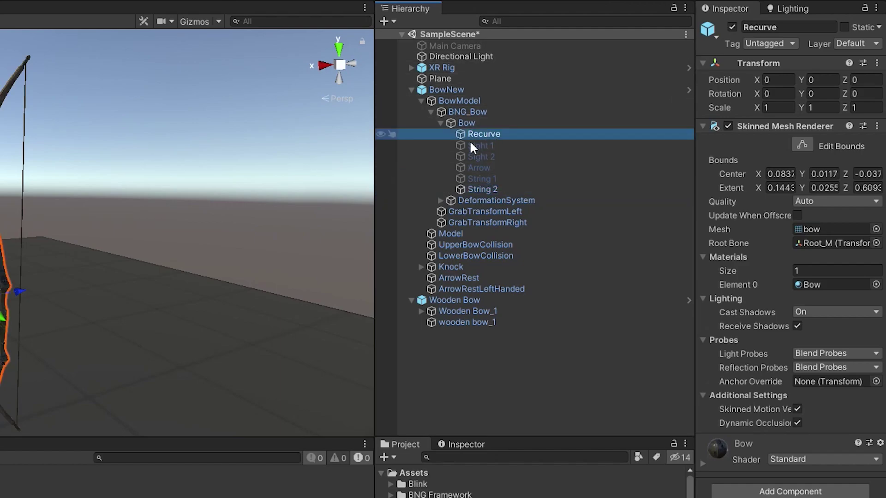
left_click(467, 113)
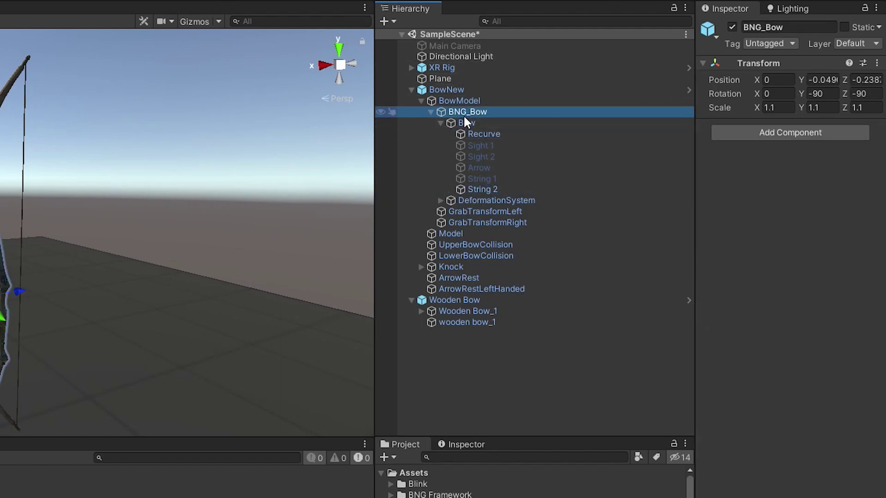
left_click(441, 123)
left_click(440, 122)
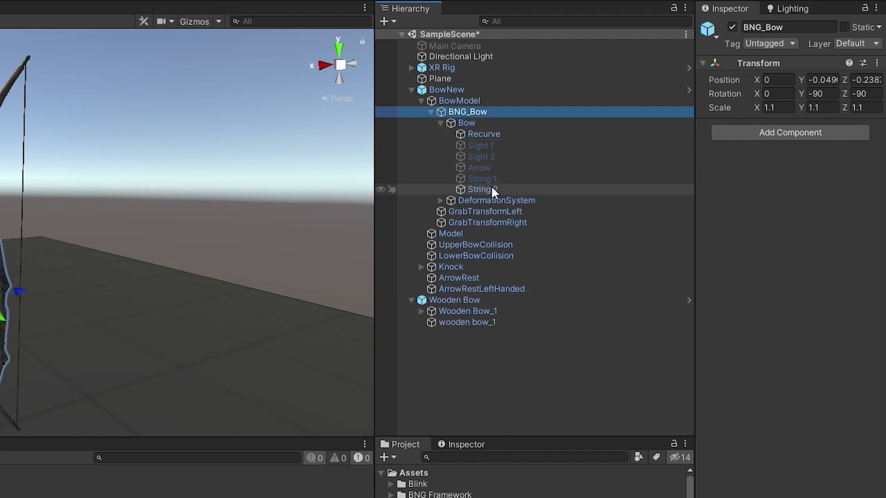
left_click(410, 300)
Nest the Wooden Bow under Bow, reset its Transform and set Rotation Z to 90.
left_click_drag(451, 301, 494, 192)
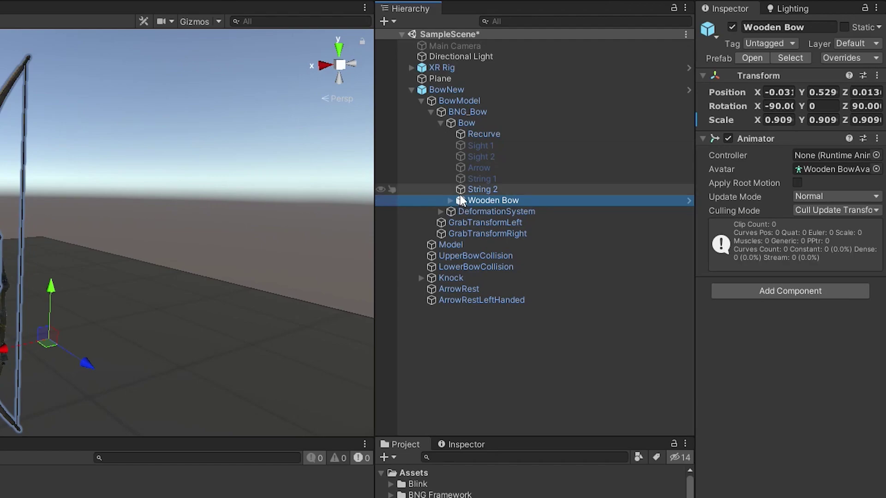
left_click(440, 123)
left_click(440, 122)
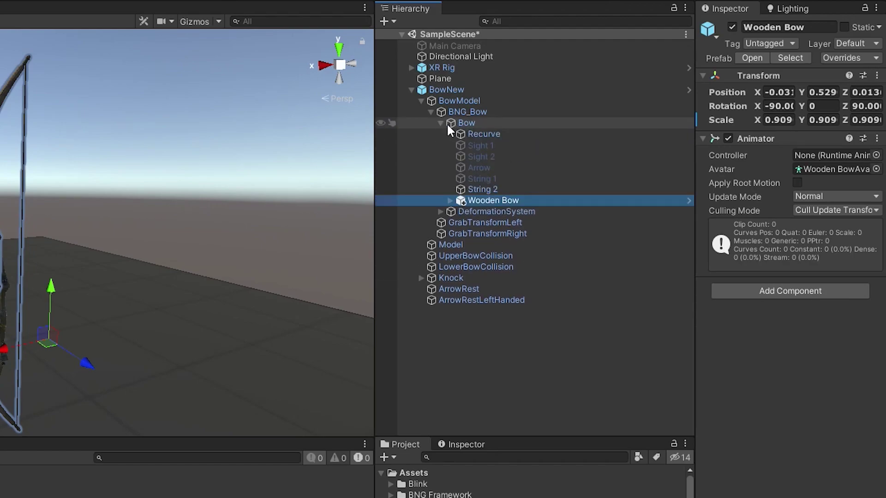
left_click(461, 123)
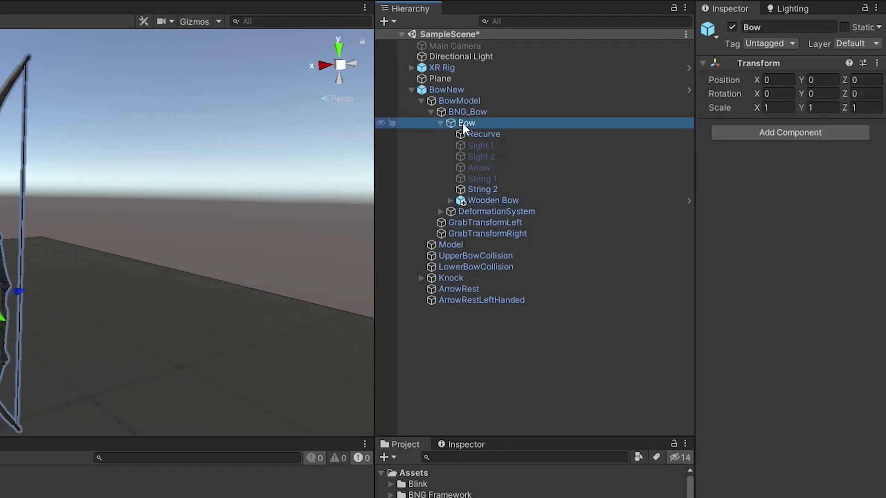
left_click(499, 198)
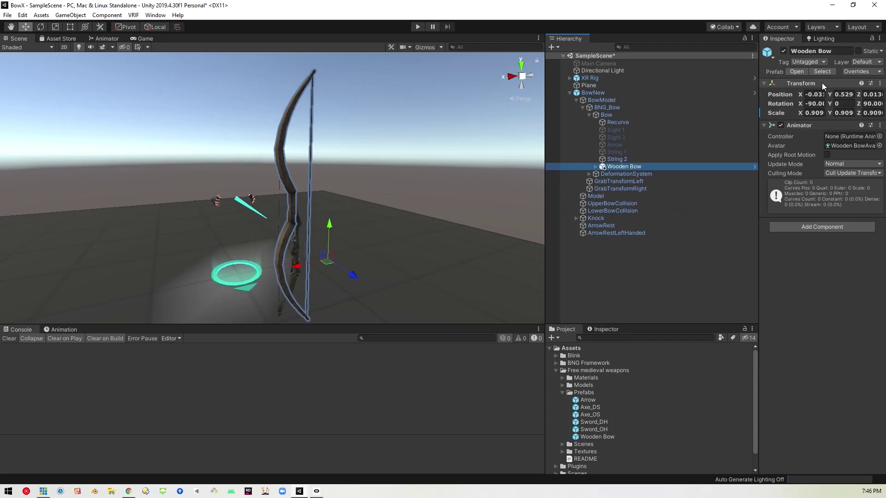
right_click(802, 76)
left_click(831, 89)
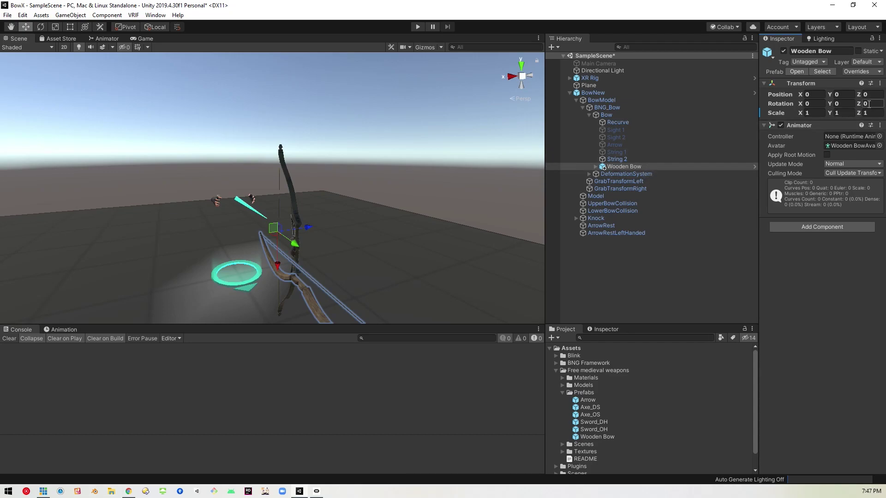
type("90")
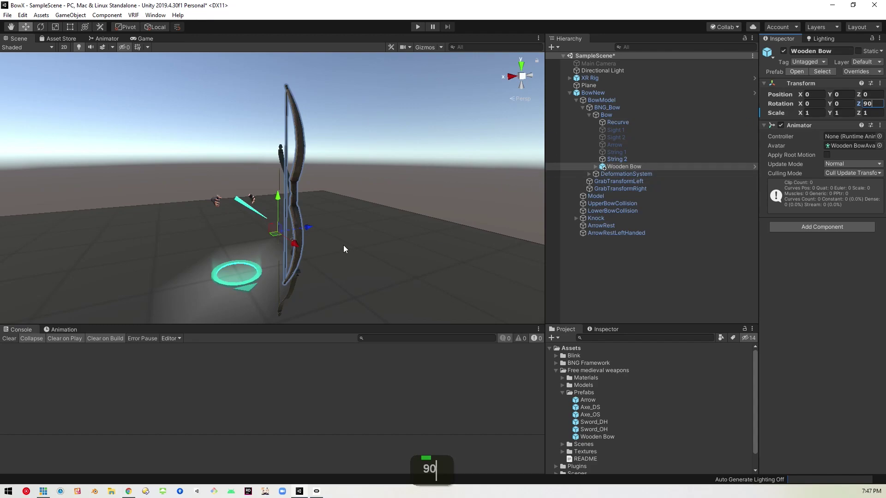
Offset the Wooden Bow to Position X 0.32 and fly in to check it.
left_click_drag(344, 245, 409, 245, "alt")
key("a")
key("a")
right_click_drag(409, 245, 480, 248)
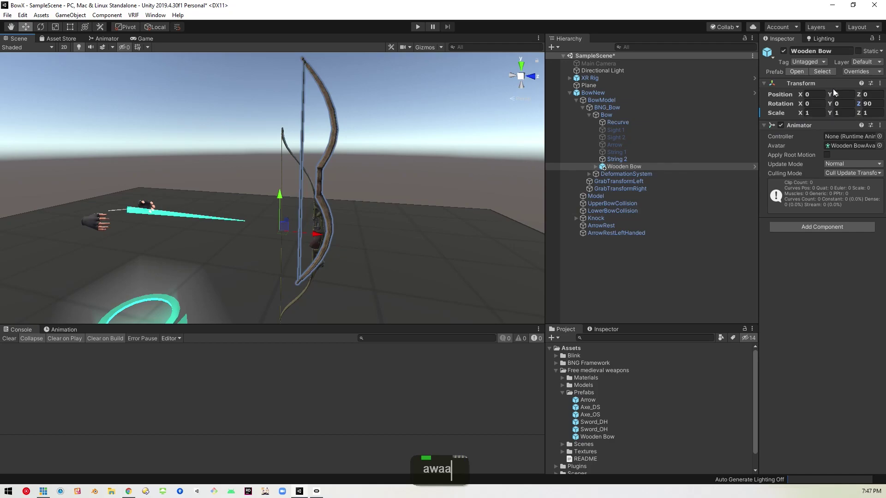
left_click_drag(828, 94, 830, 93)
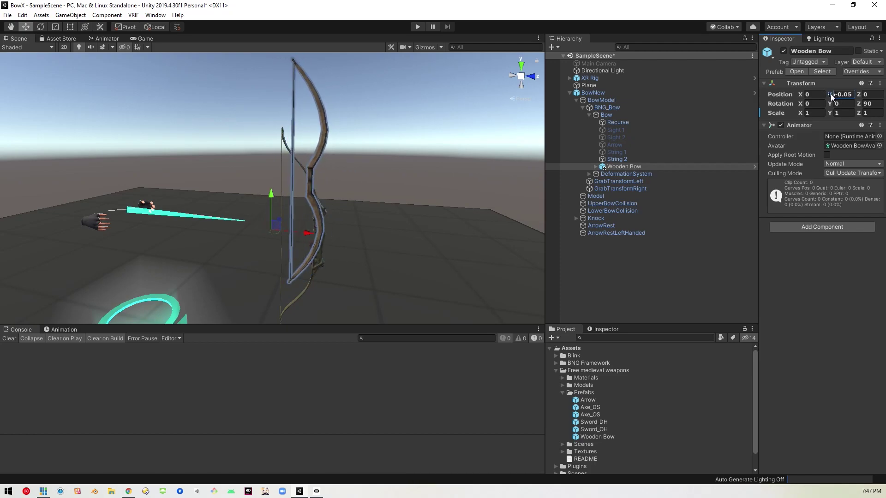
left_click_drag(800, 95, 807, 96)
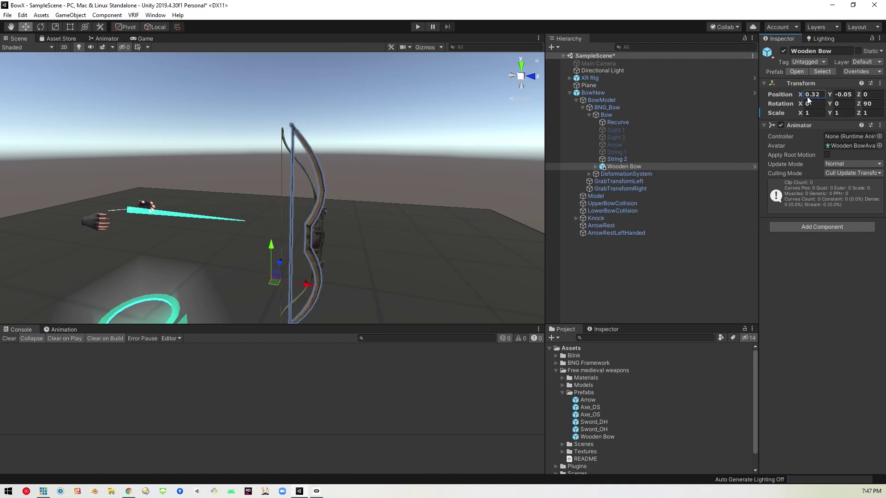
key("a")
key("w")
right_click_drag(466, 198, 492, 165)
key("d")
key("q")
key("d")
key("d")
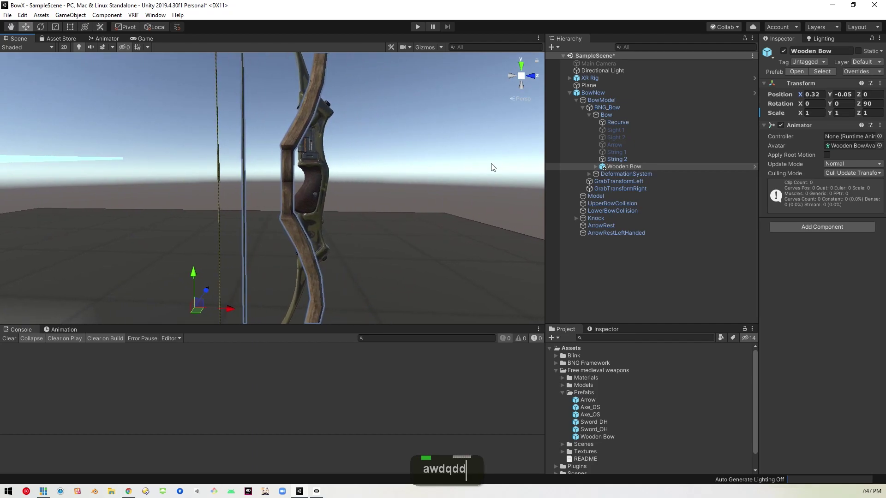
Line the Wooden Bow up with the default string, orbiting around to verify alignment.
left_click(641, 166)
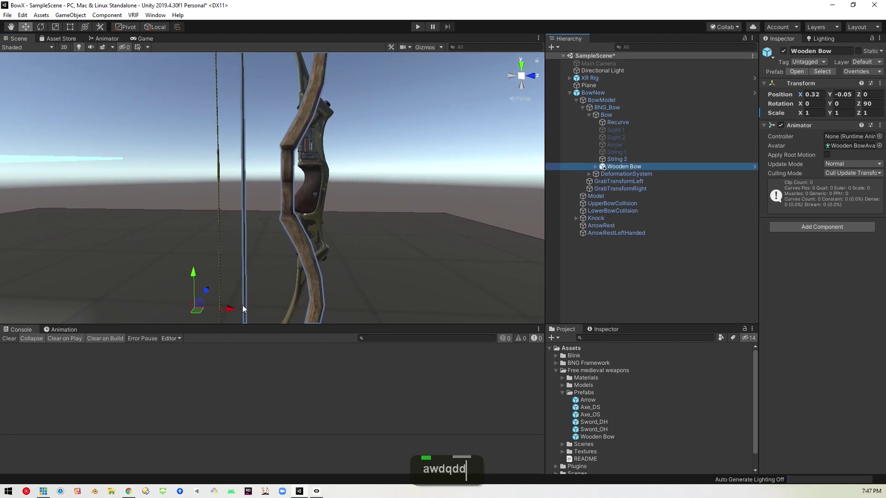
left_click_drag(229, 308, 249, 309)
right_click_drag(480, 233, 459, 226)
key("d")
key("d")
key("d")
key("a")
key("a")
key("s")
key("a")
key("s")
key("w")
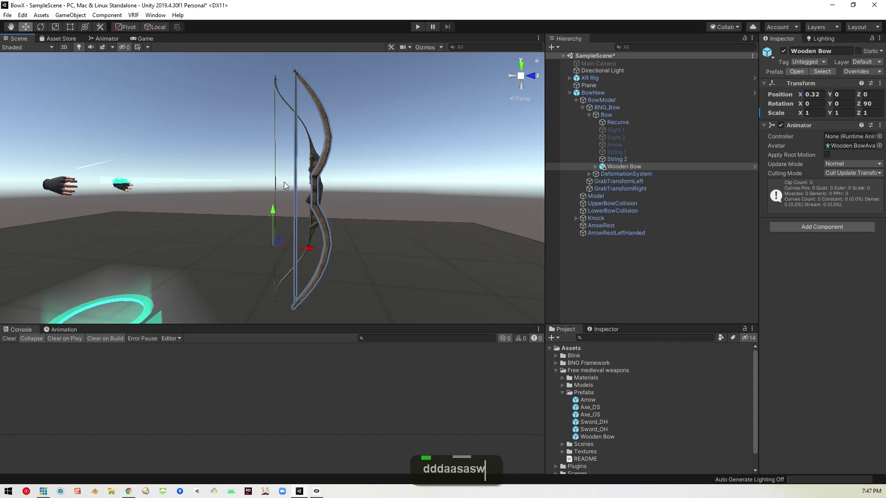
left_click(622, 159)
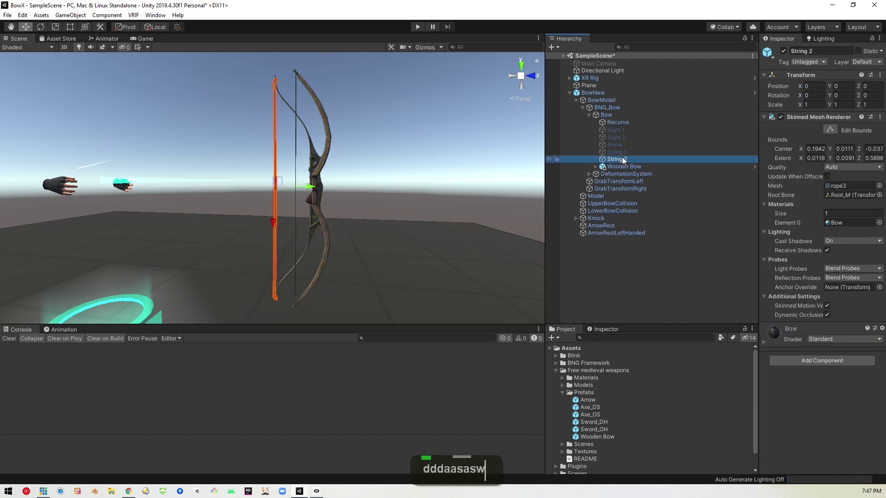
Disable the default bow's String 2 and Recurve meshes.
left_click(783, 51)
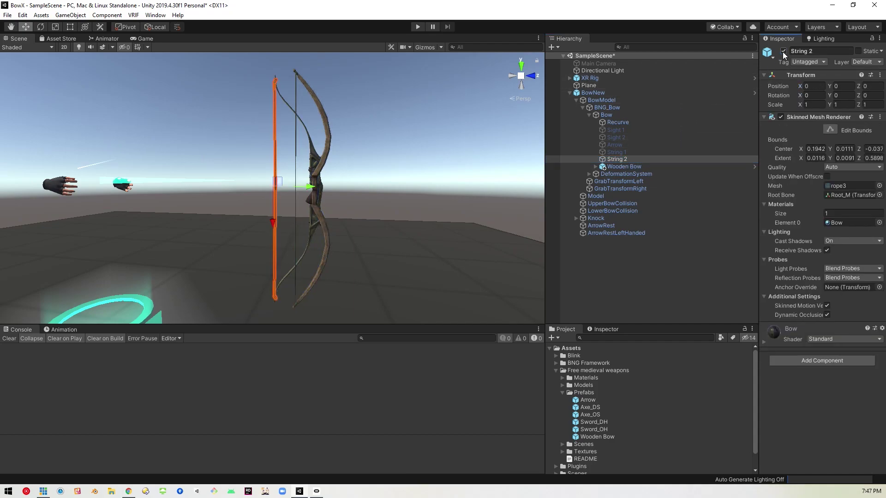
left_click(633, 122)
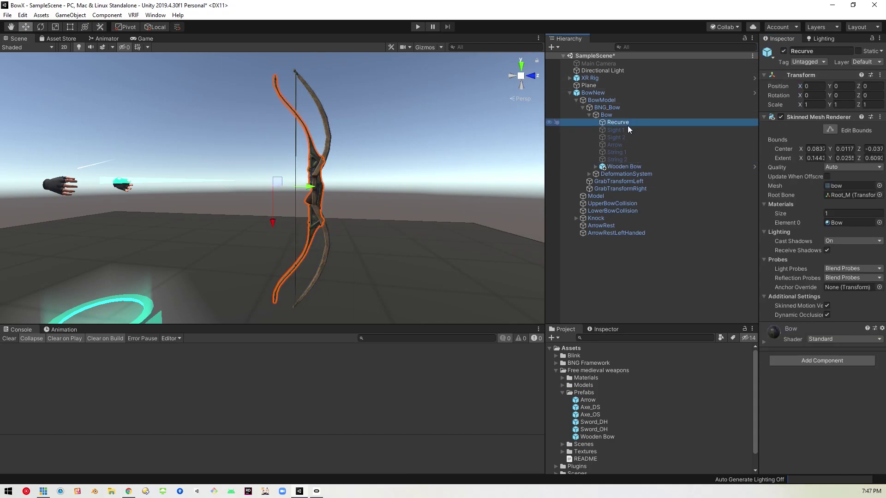
left_click(783, 50)
Expand DeformationSystem and select the Root_M and tir_R bones.
left_click(621, 167)
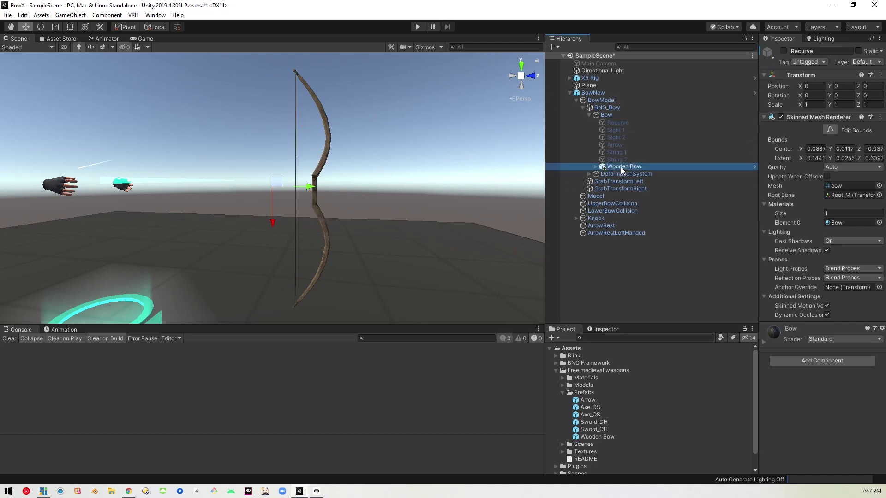
left_click(596, 167)
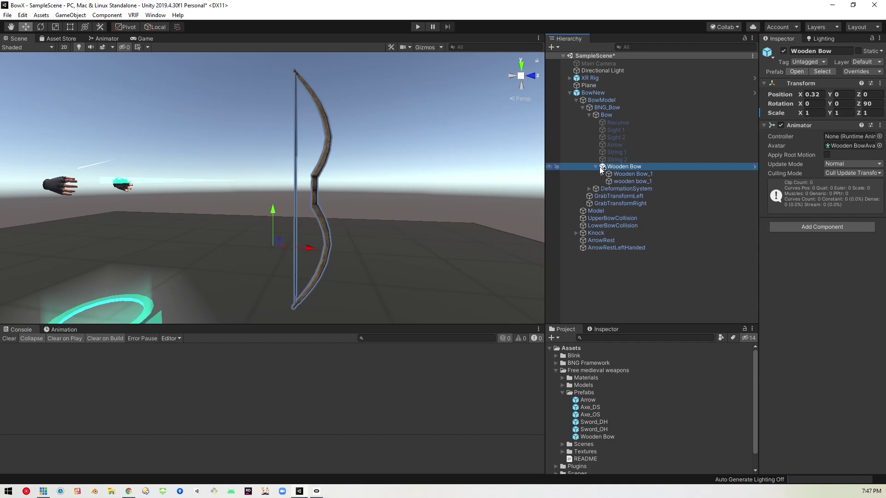
left_click(596, 166)
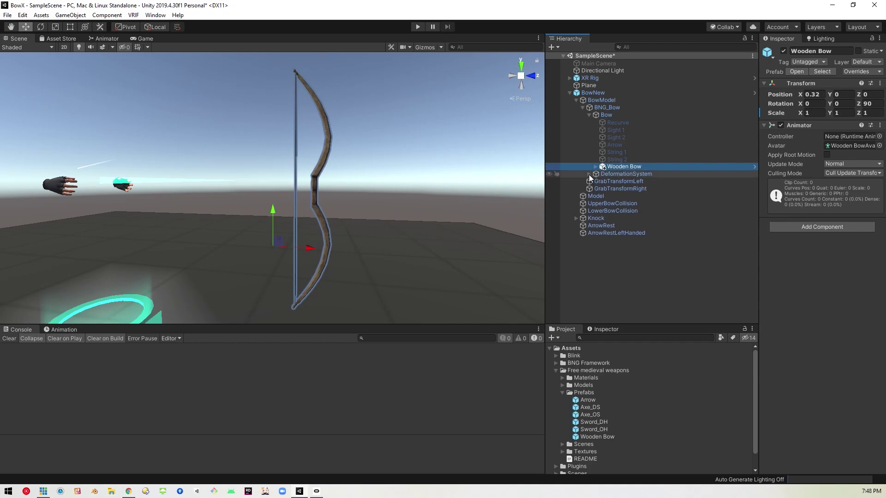
left_click(589, 174)
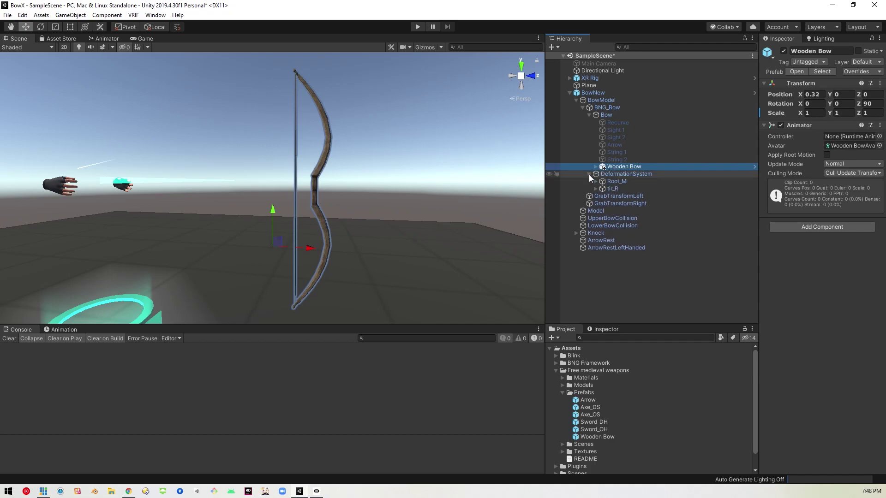
left_click(633, 175)
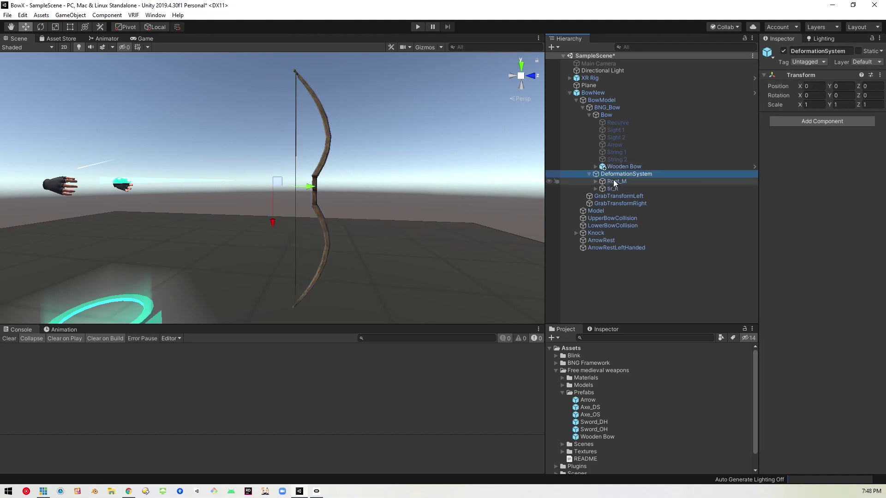
left_click(617, 181)
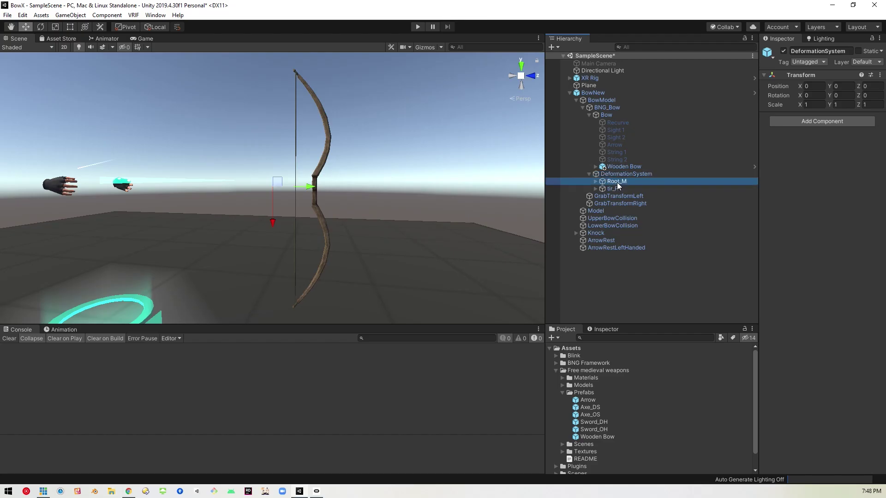
left_click(603, 187)
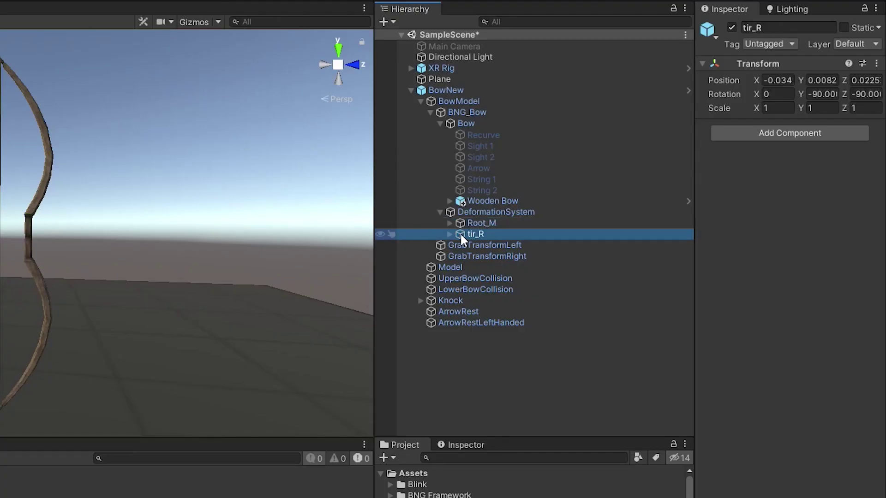
Copy the Follow Transform component from the StringOffset object.
left_click(449, 233)
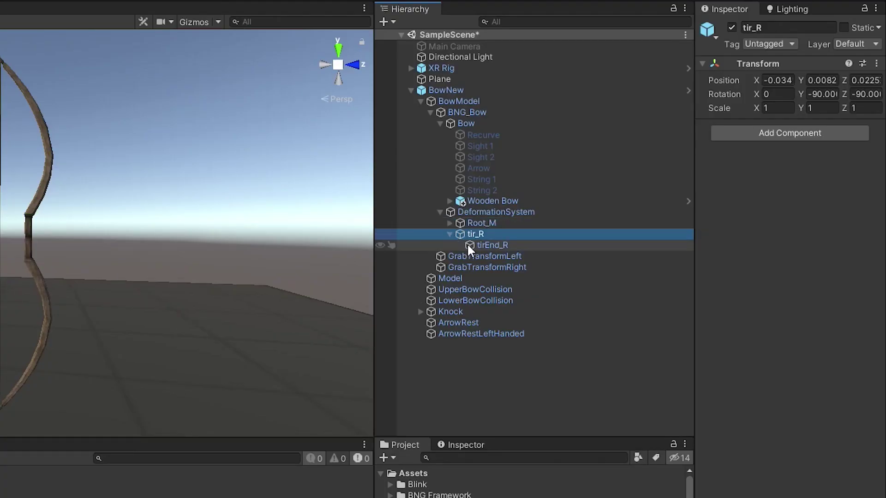
left_click(450, 223)
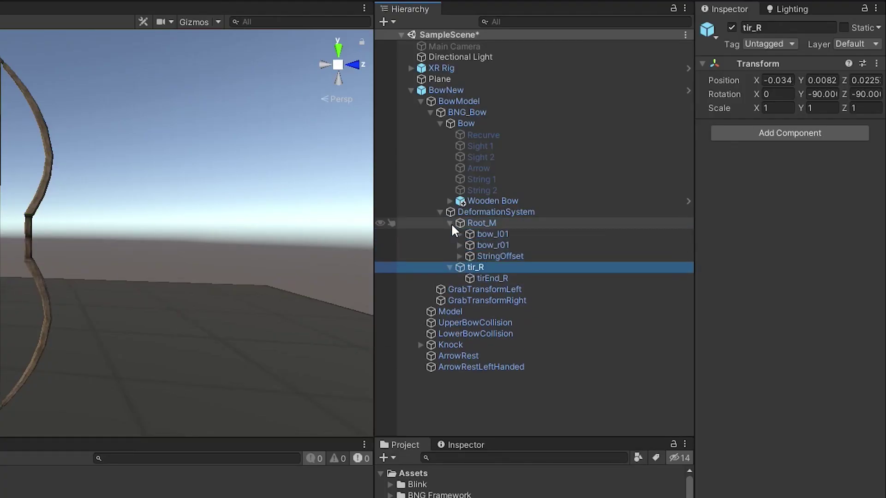
left_click(494, 256)
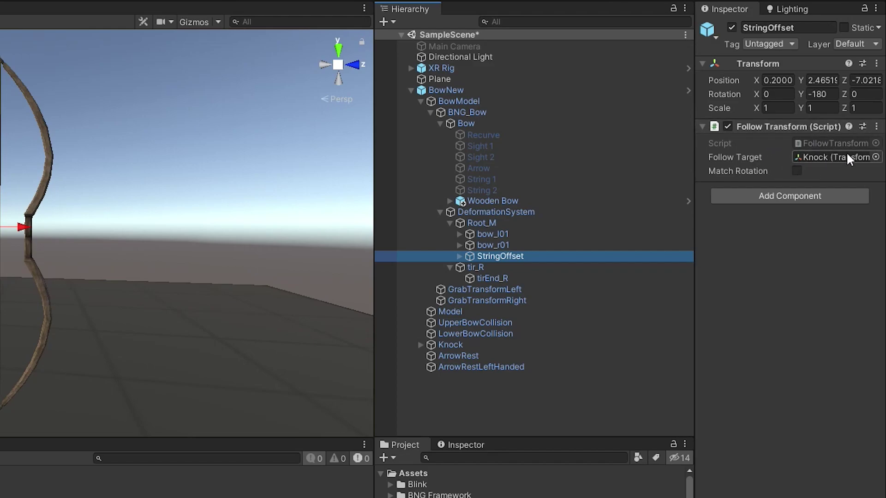
left_click(875, 133)
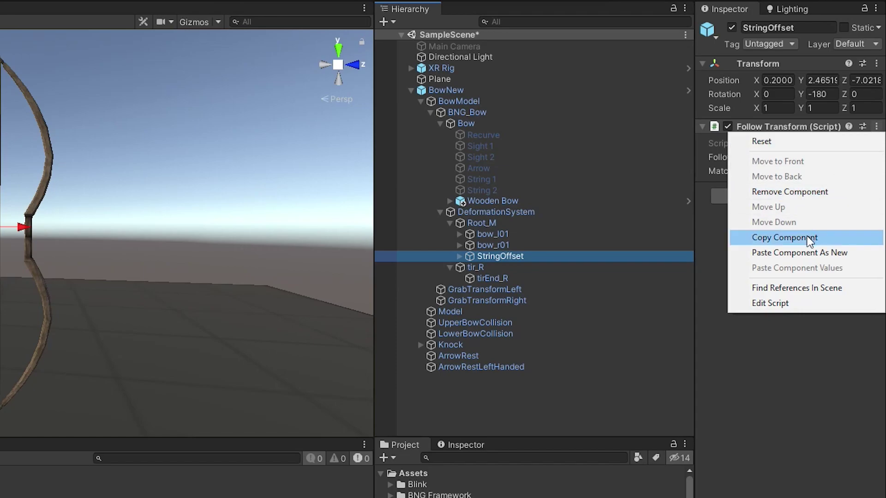
left_click(790, 240)
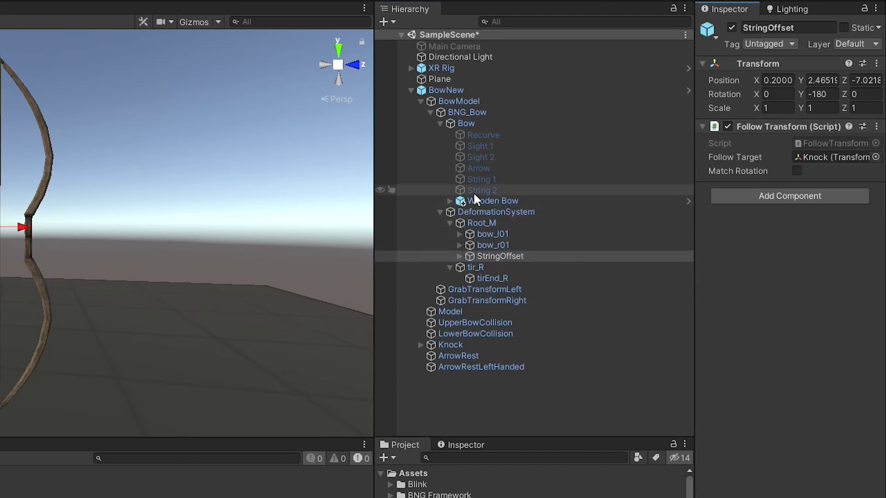
Paste the Follow Transform as a new component onto the Wooden Bow's WB.string bone.
left_click(449, 201)
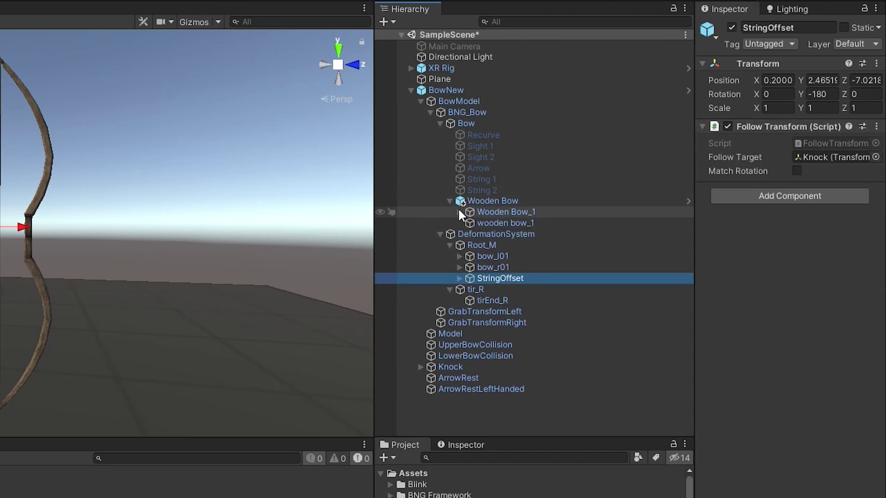
left_click(459, 211)
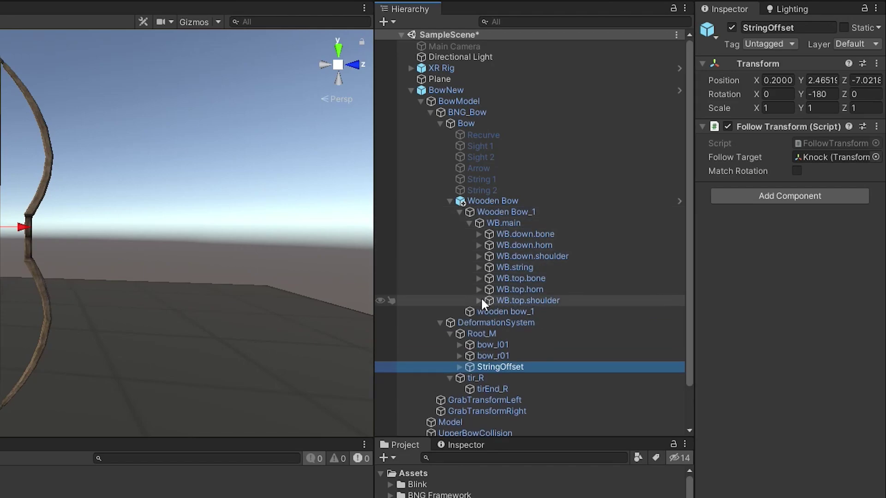
left_click(520, 267)
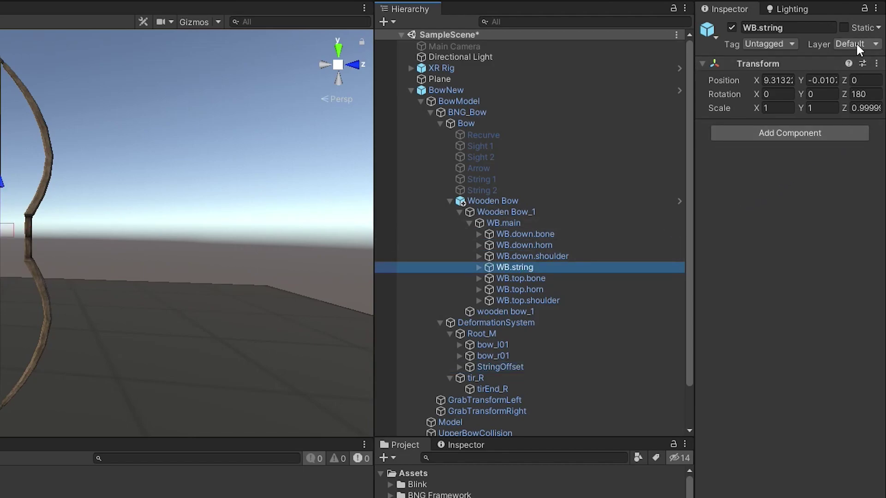
left_click(876, 66)
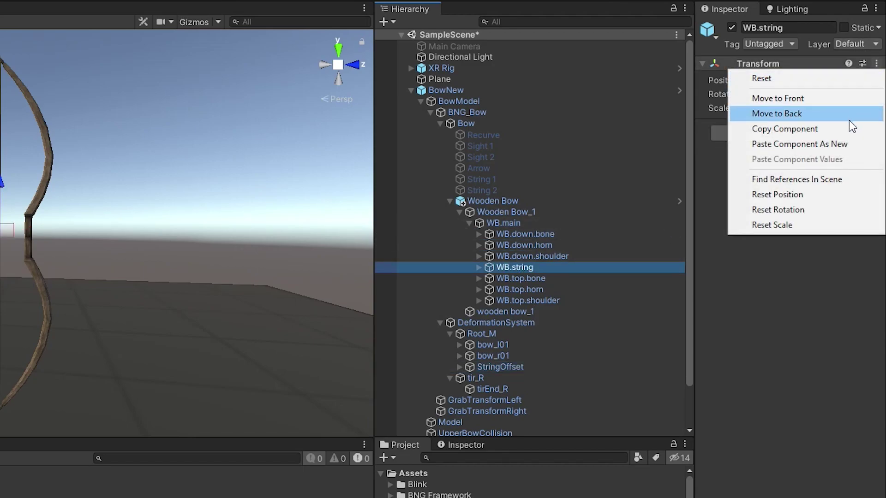
left_click(838, 141)
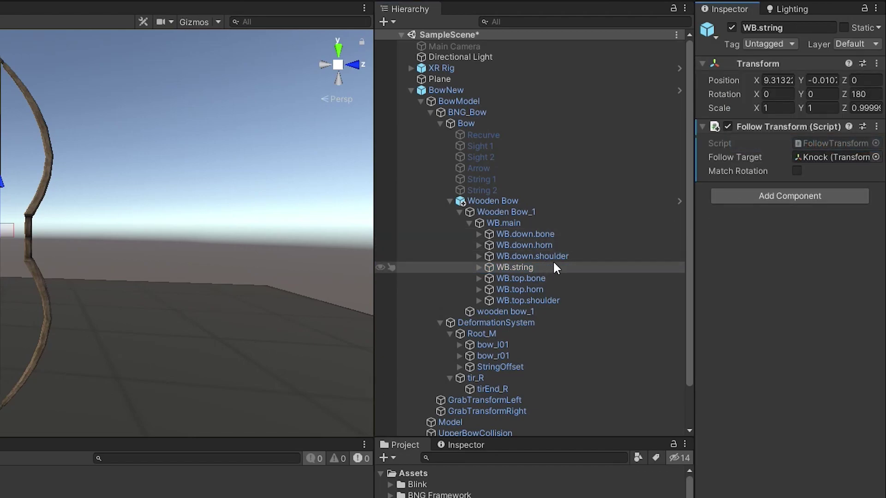
Select the Knock and move it along Z onto the wooden bow's string.
left_click(822, 157)
scroll(555, 364, "down", 1)
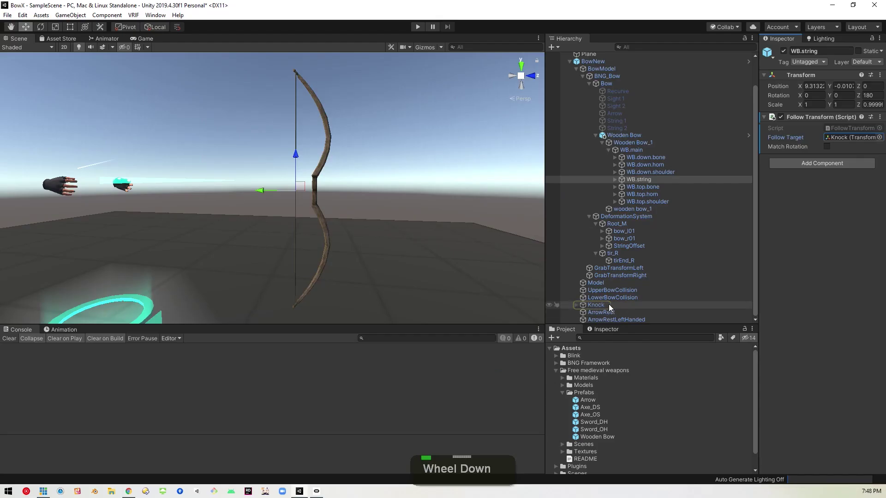
left_click(597, 305)
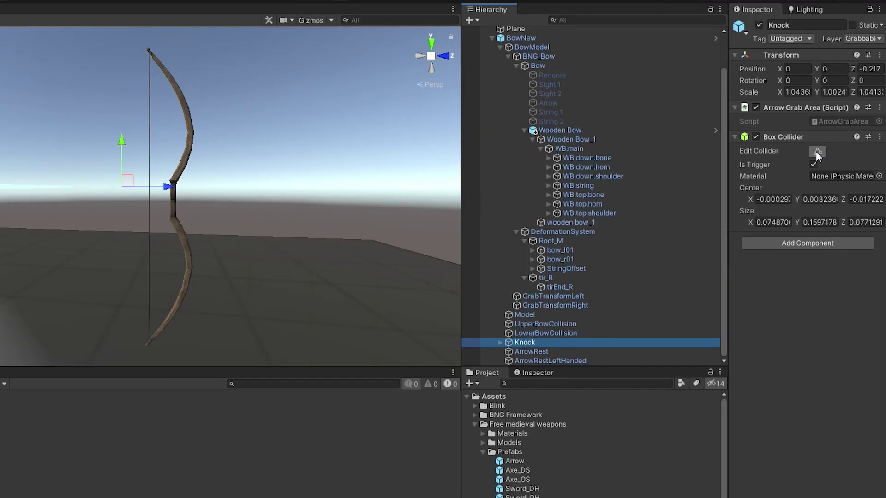
left_click(817, 151)
right_click_drag(208, 224, 211, 264)
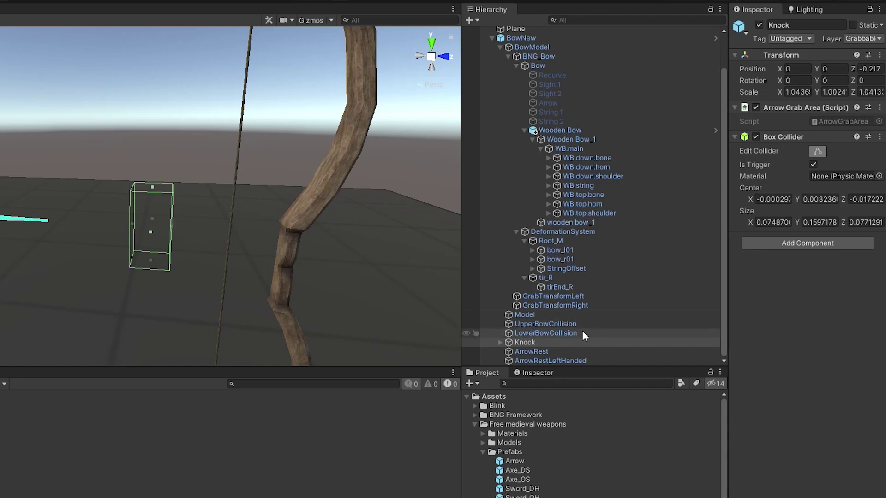
left_click(544, 344)
left_click(830, 152)
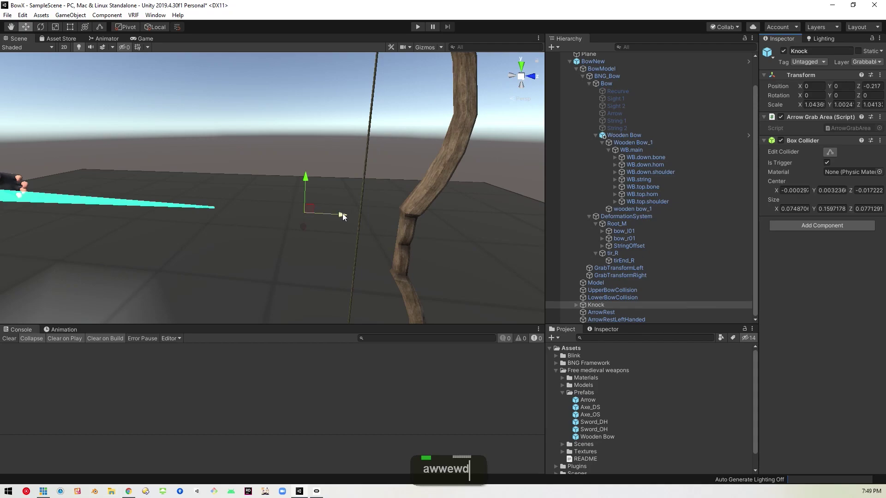
left_click_drag(342, 213, 386, 220)
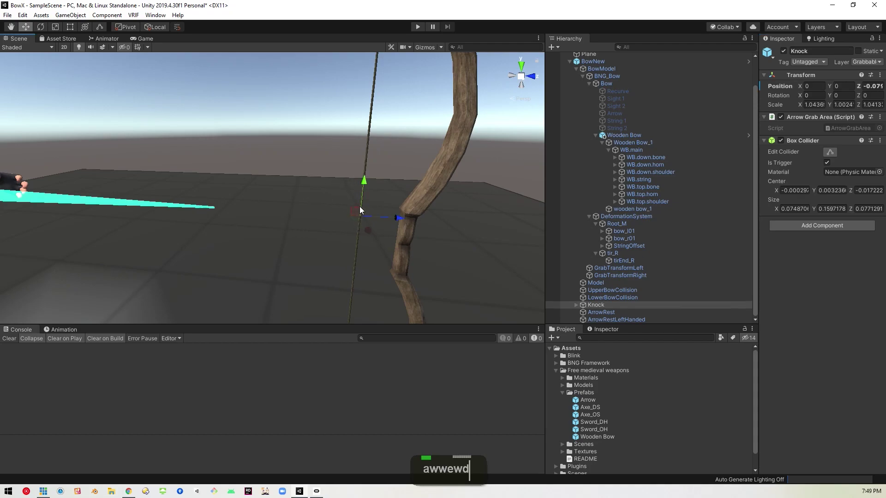
Turn on Edit Collider for the Knock's Box Collider, framing the collider in view.
left_click(830, 152)
right_click_drag(411, 206, 355, 262)
key("d")
key("w")
key("a")
key("a")
key("d")
key("d")
key("s")
key("d")
key("w")
key("d")
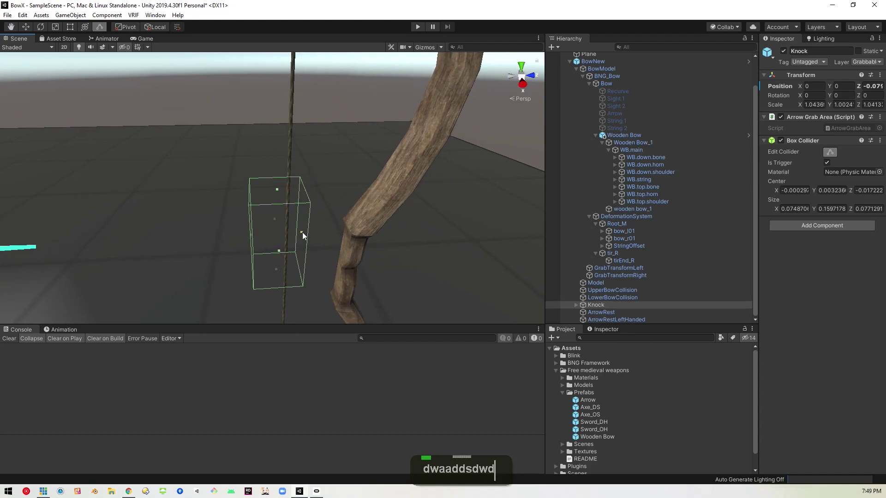
left_click(26, 29)
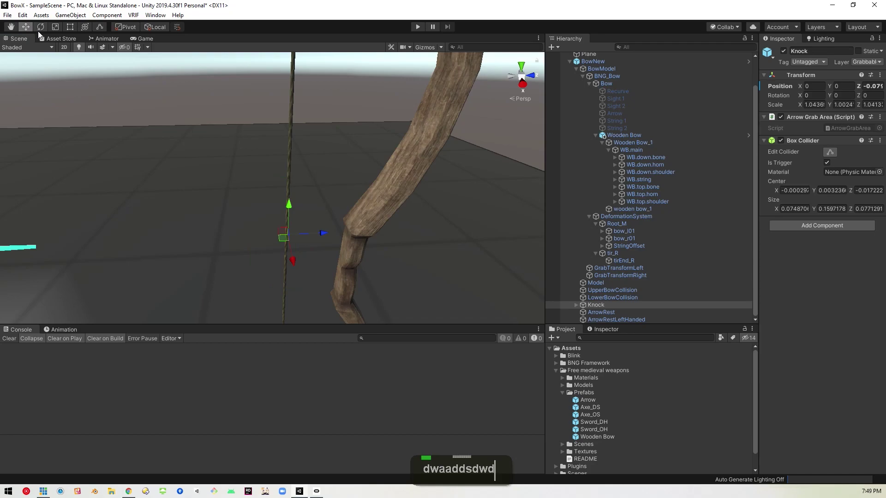
left_click(836, 142)
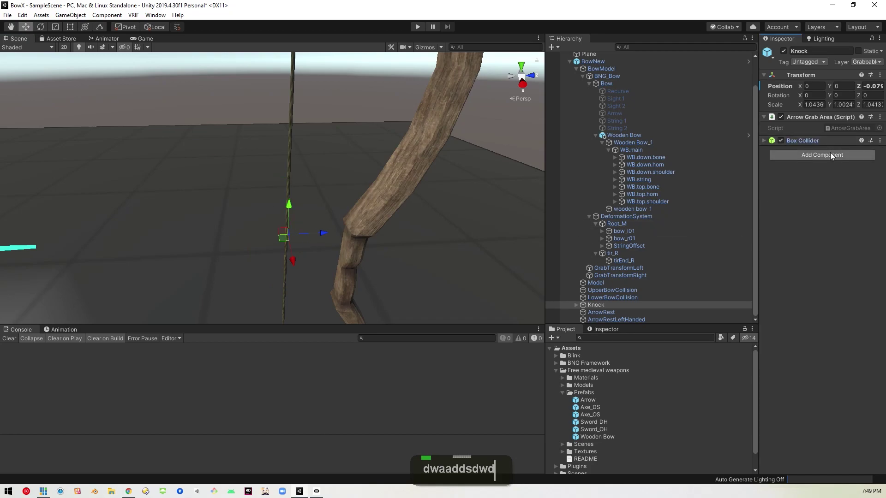
left_click(824, 154)
left_click(764, 141)
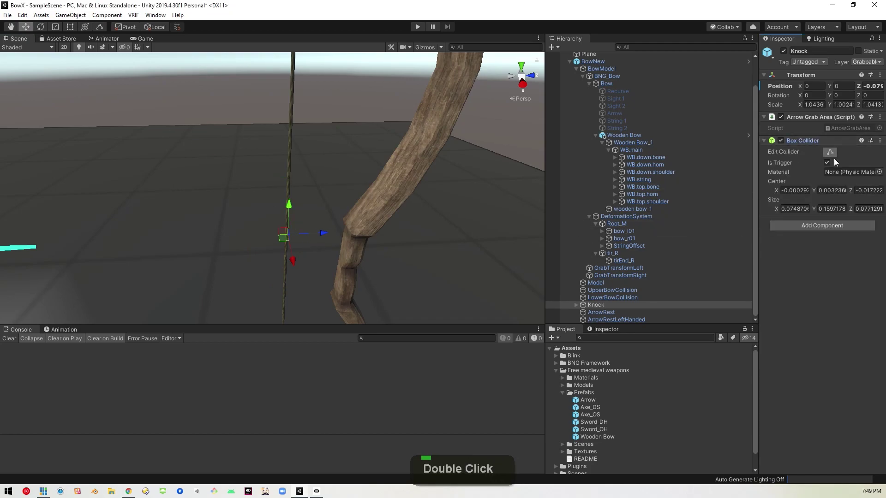
left_click(828, 153)
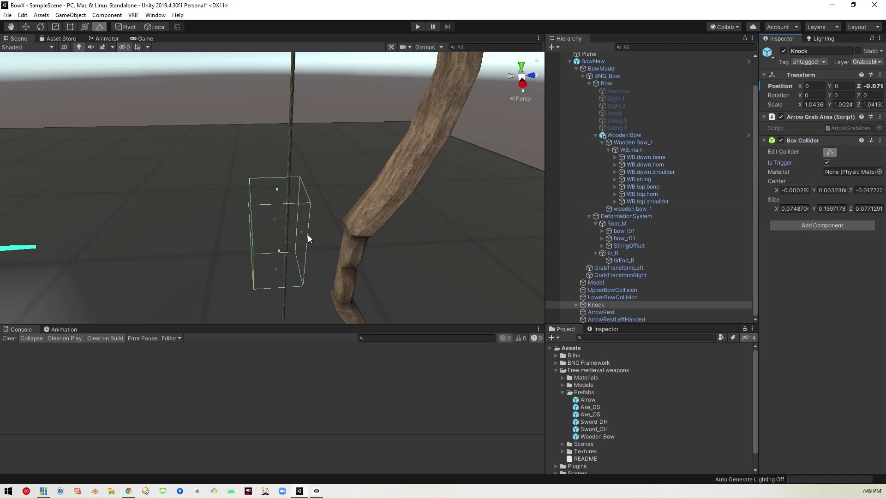
Resize the Knock collider to about 0.089 × 0.191 × 0.099 around the string and inspect it.
left_click_drag(303, 232, 316, 233)
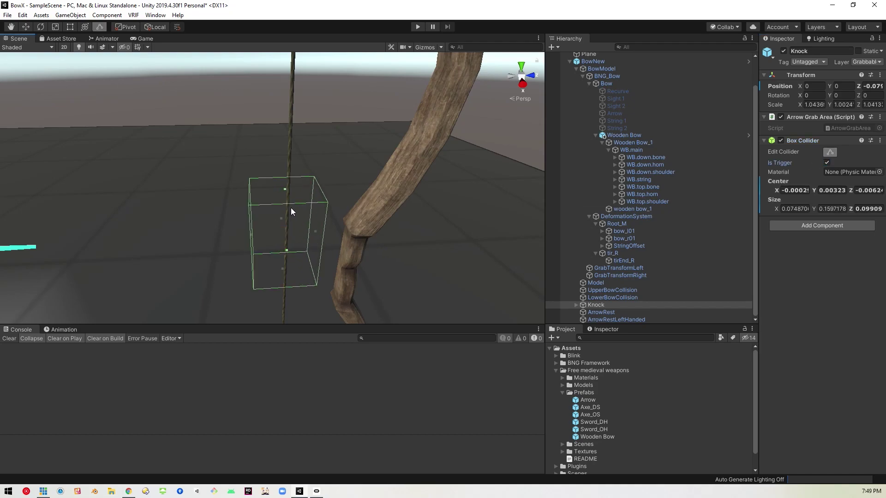
left_click_drag(287, 190, 286, 169)
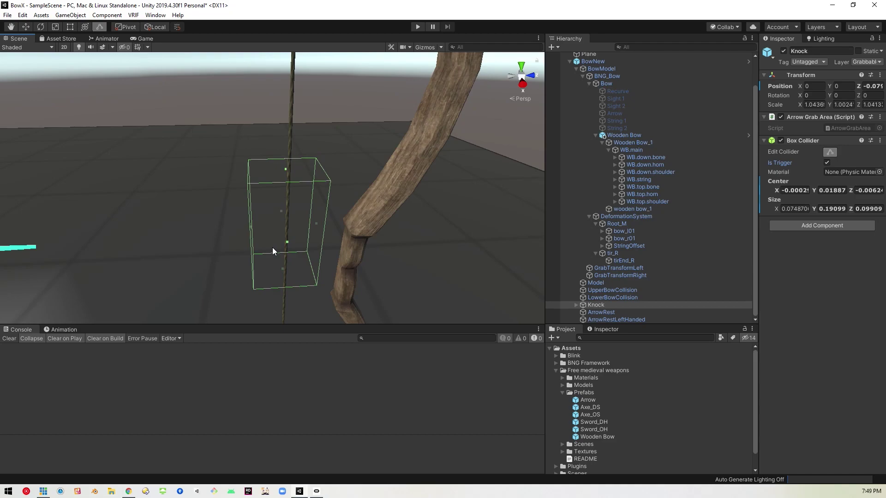
left_click_drag(289, 243, 289, 248)
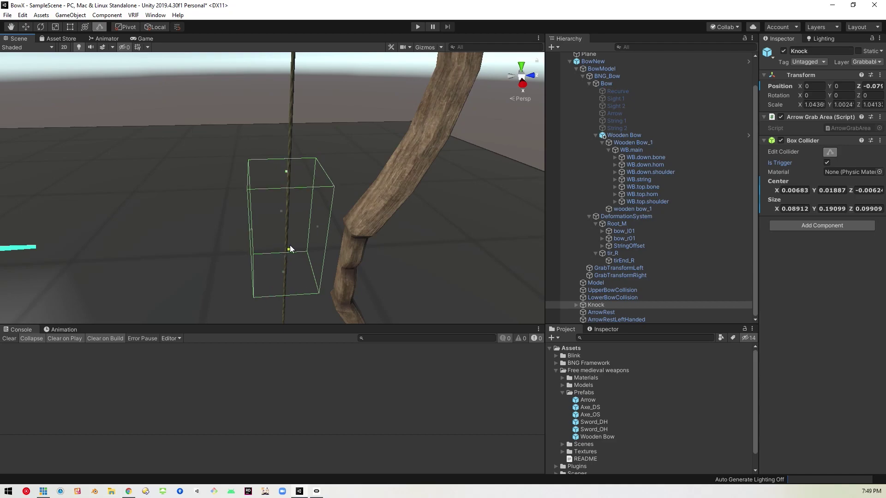
right_click_drag(361, 272, 375, 237)
key("a")
key("d")
key("d")
key("w")
key("w")
key("d")
key("d")
key("s")
key("s")
key("a")
key("w")
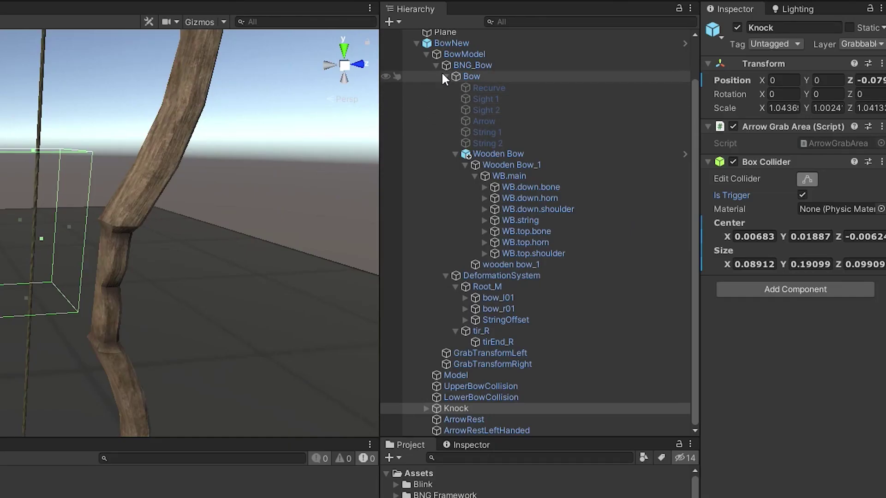
Select the DeformationSystem object under the Bow and deactivate it in the Inspector.
left_click(589, 83)
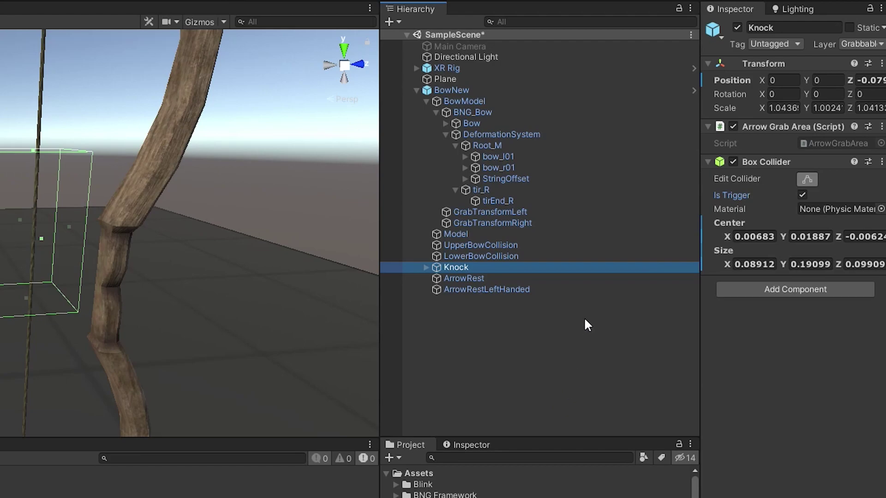
left_click(514, 135)
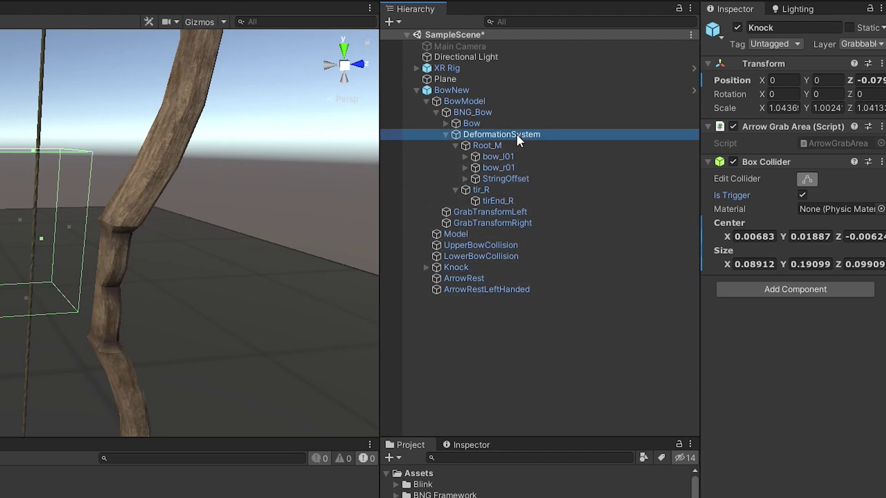
left_click(445, 134)
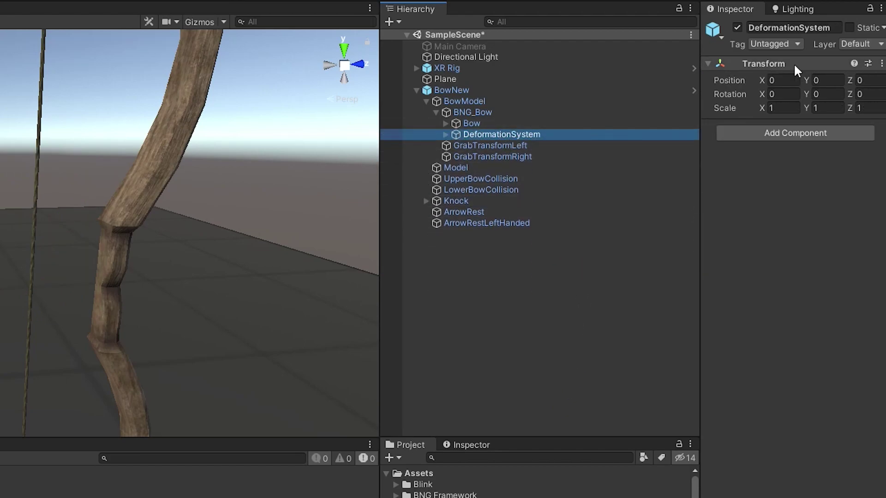
left_click(737, 28)
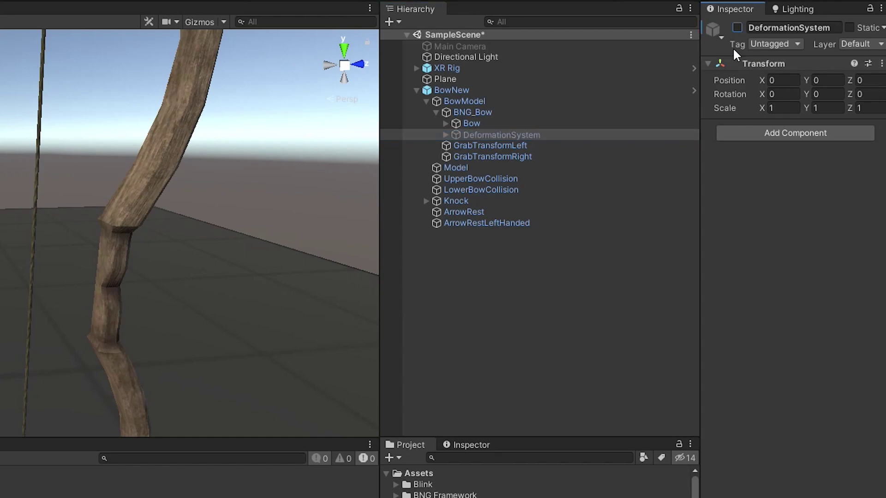
Review the BNG_Bow hierarchy, then enter Play mode to test the wooden bow.
left_click(473, 114)
left_click(445, 123)
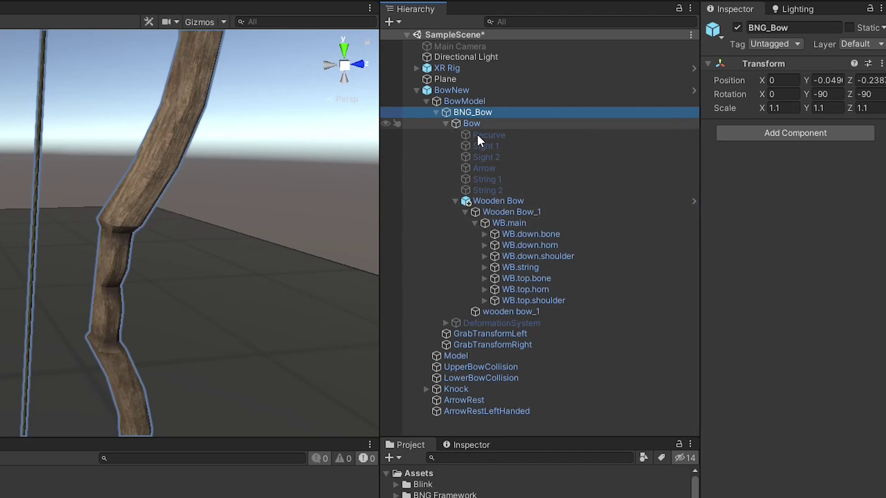
left_click(445, 123)
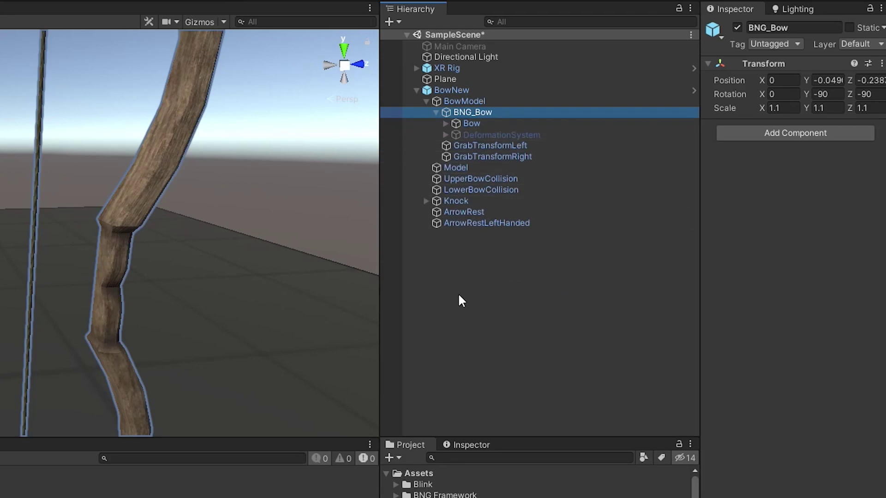
left_click(626, 12)
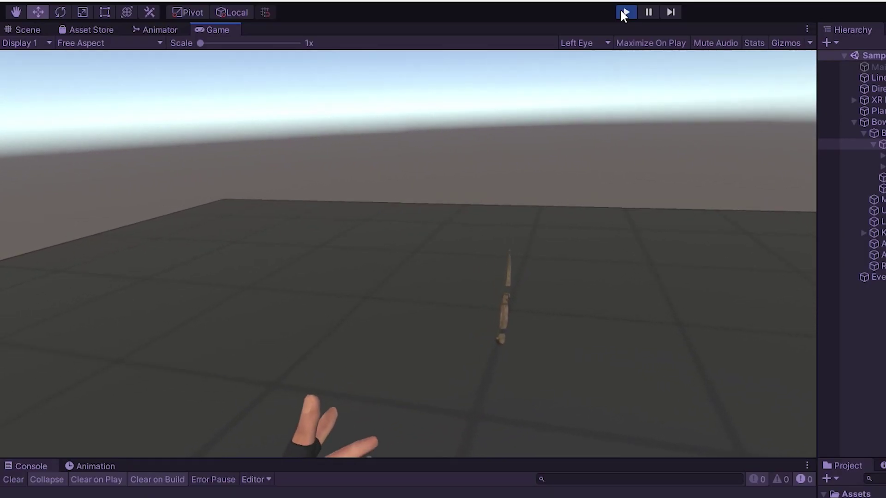